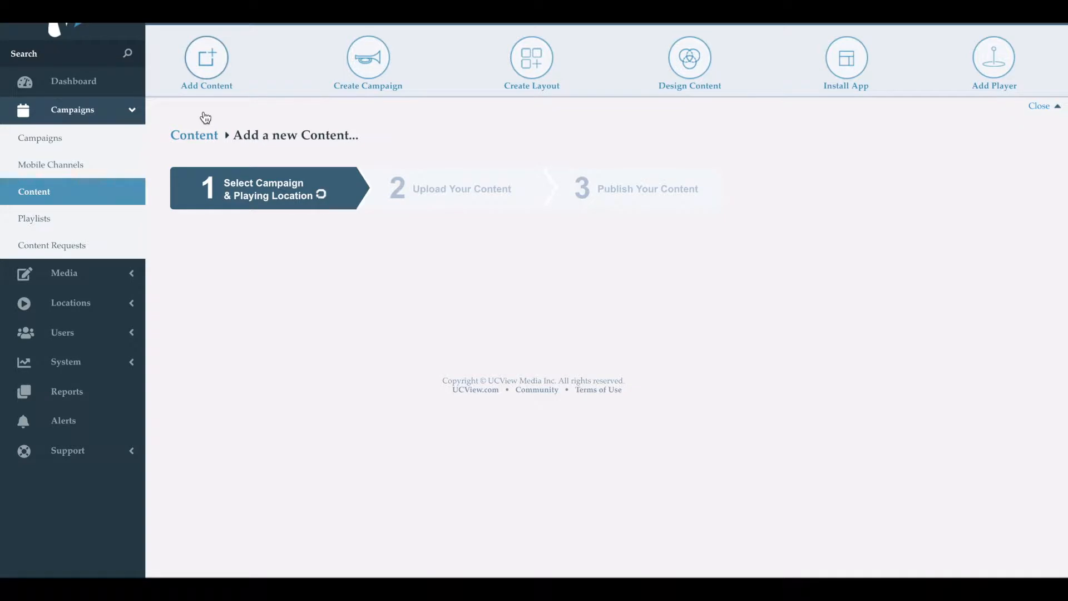
Filter the available campaigns by "ucvi" and select UCView Training Campaign.
{"action": "scroll", "coordinate": [205, 117], "scroll_direction": "down", "scroll_amount": 2}
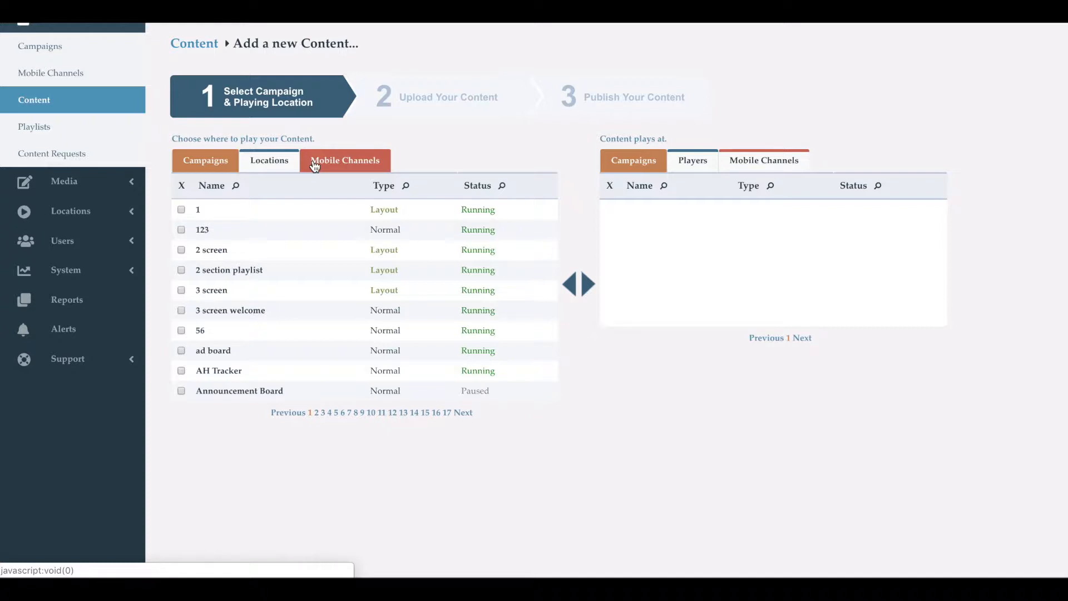
{"action": "left_click", "coordinate": [238, 188]}
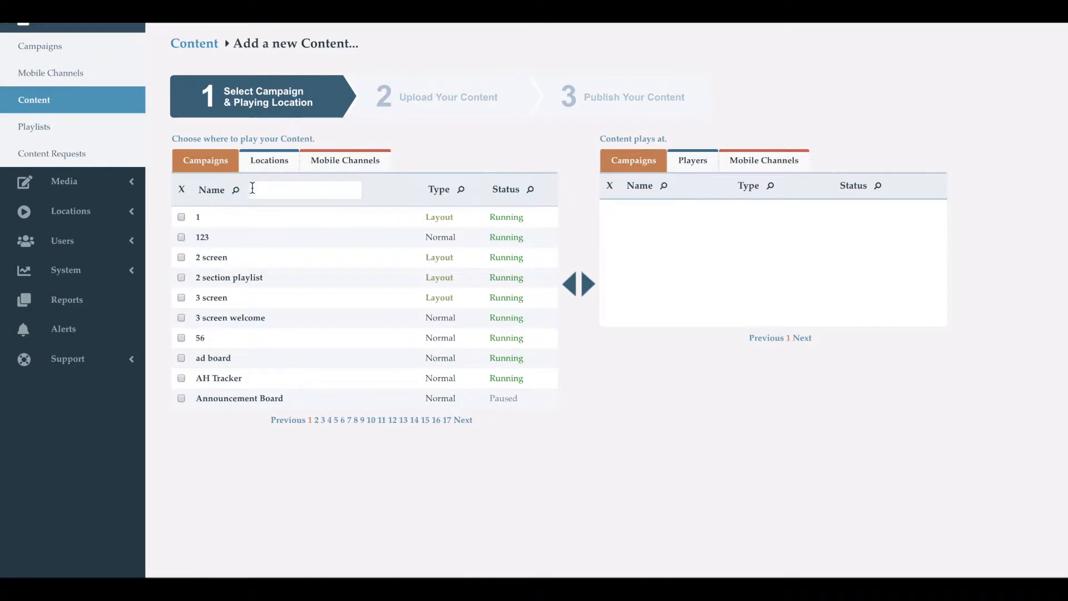
{"action": "left_click", "coordinate": [253, 188]}
{"action": "type", "text": "ucvi"}
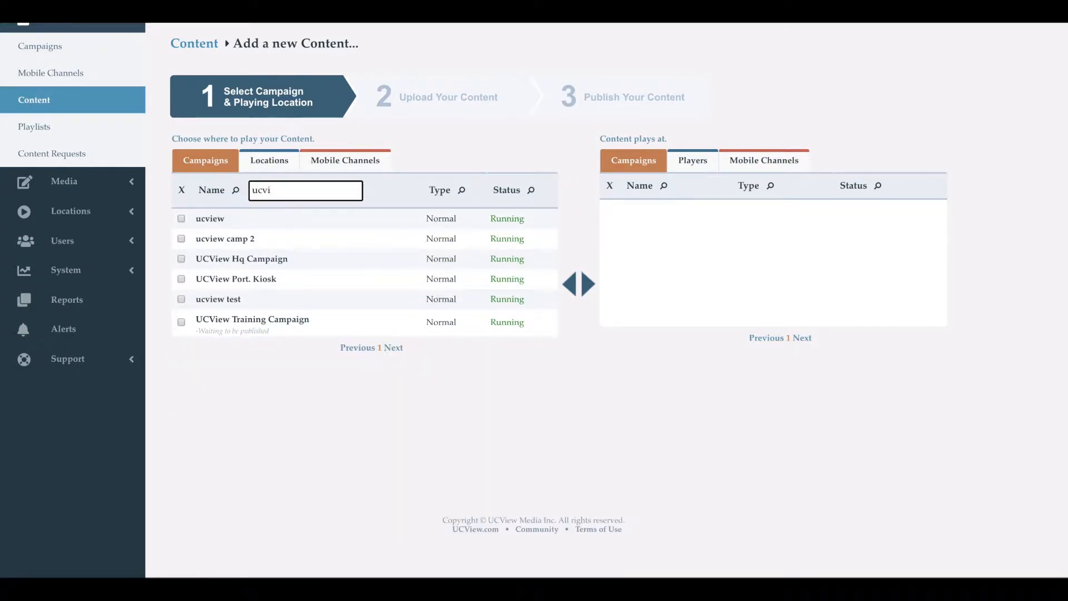
{"action": "left_click", "coordinate": [181, 321]}
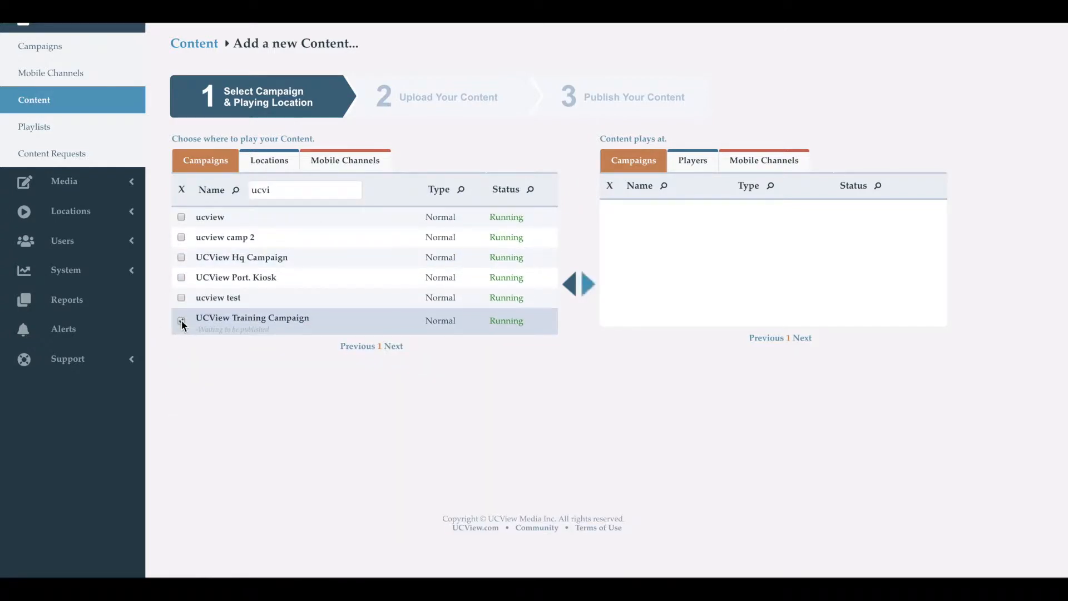
Look over the players in the Barrow Schools location and add the selected campaign to where the content plays.
{"action": "left_click", "coordinate": [268, 167]}
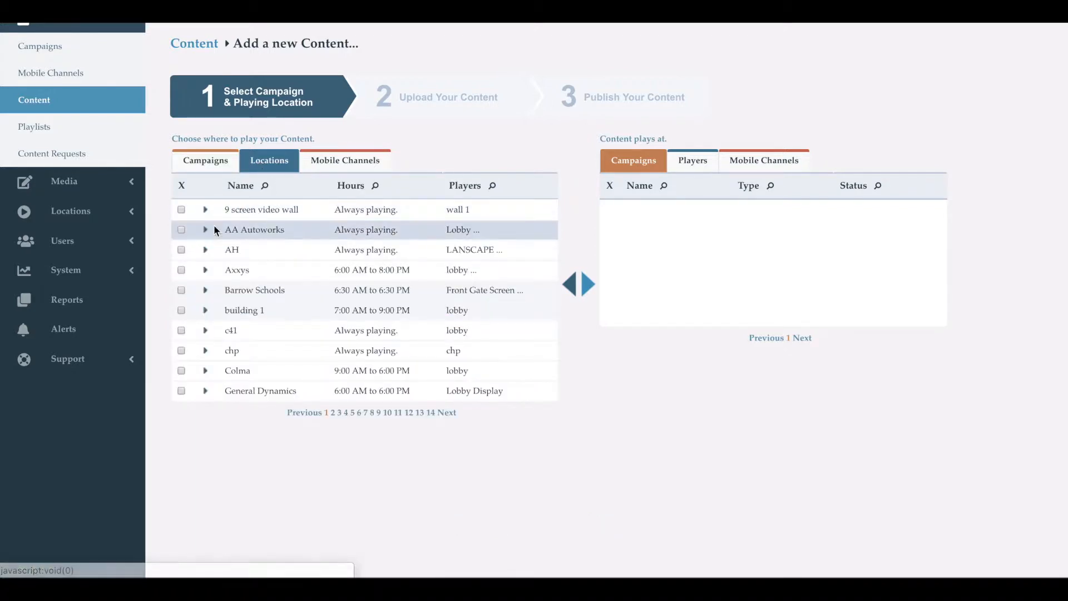
{"action": "left_click", "coordinate": [205, 291]}
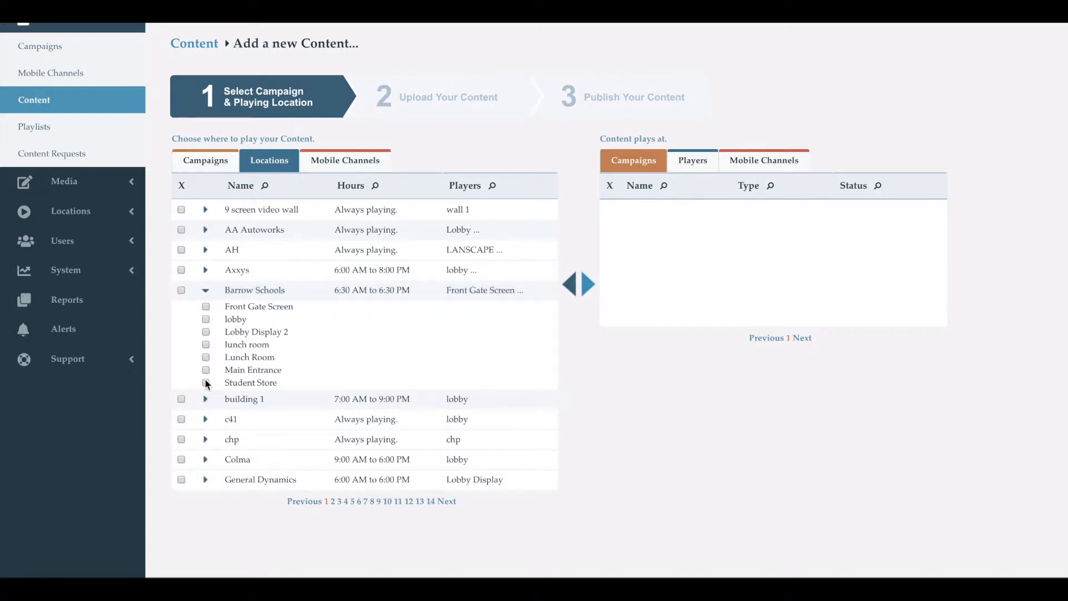
{"action": "left_click", "coordinate": [205, 292]}
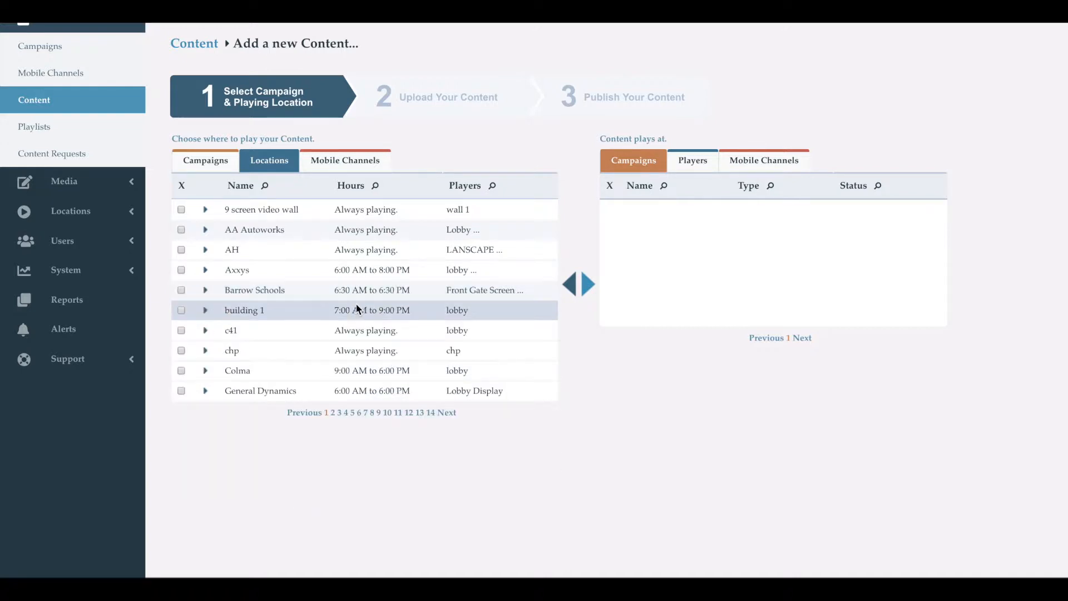
{"action": "left_click", "coordinate": [593, 288]}
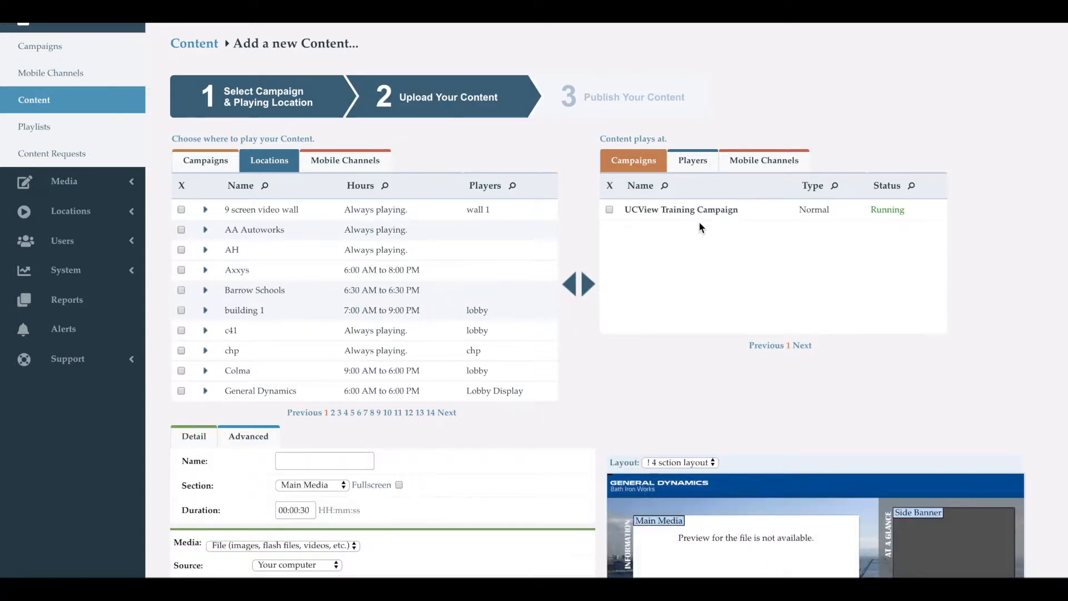
Upload the open-enrollment-2019-deadlines PNG image from the computer's Downloads folder.
{"action": "scroll", "coordinate": [699, 227], "scroll_direction": "down", "scroll_amount": 3}
{"action": "scroll", "coordinate": [699, 222], "scroll_direction": "down", "scroll_amount": 4}
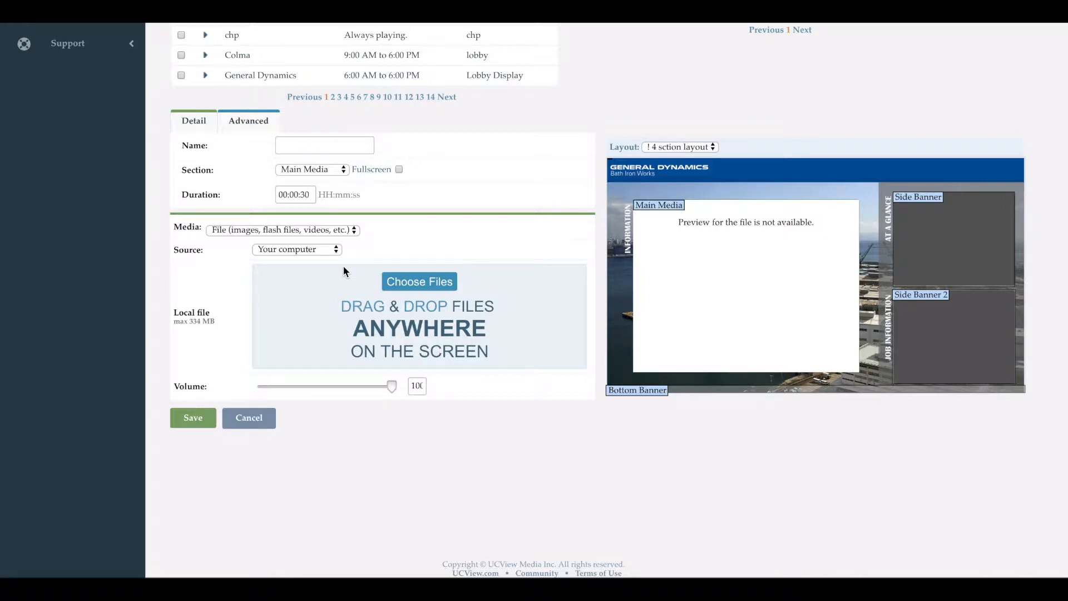
{"action": "left_click", "coordinate": [396, 283]}
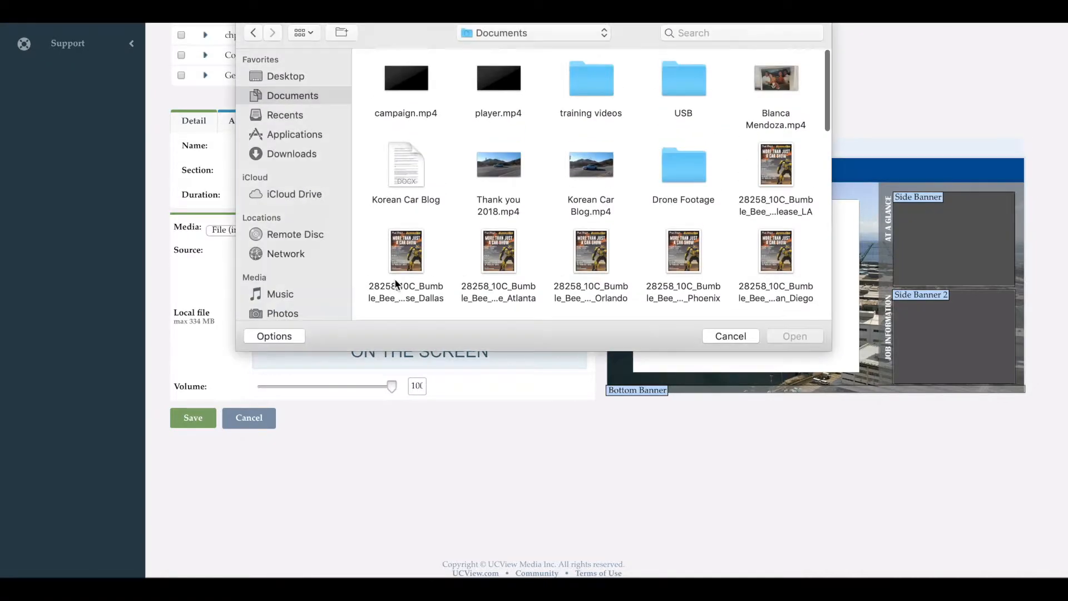
{"action": "left_click", "coordinate": [318, 155]}
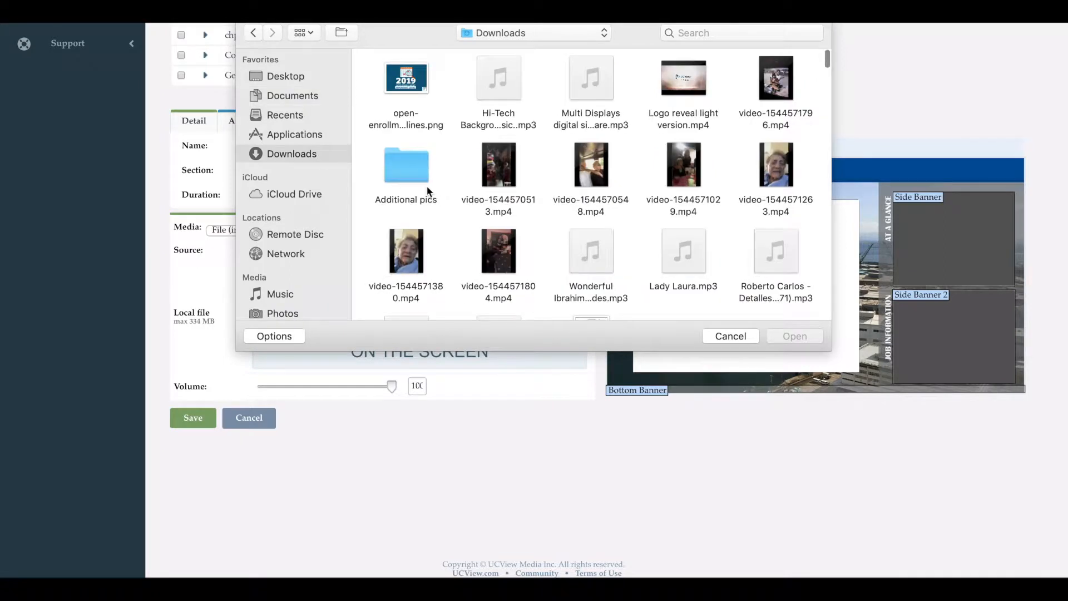
{"action": "double_click", "coordinate": [407, 81]}
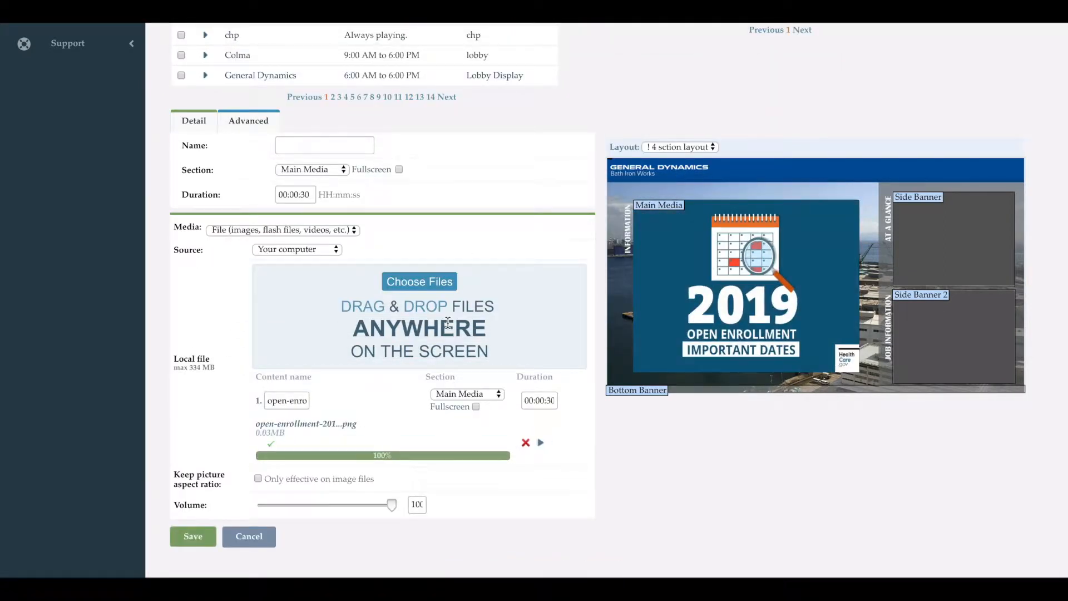
Try the open-enrollment image in the Side Banner and Bottom Banner sections, ending with Side Banner 2.
{"action": "left_click", "coordinate": [462, 395]}
{"action": "left_click", "coordinate": [462, 406]}
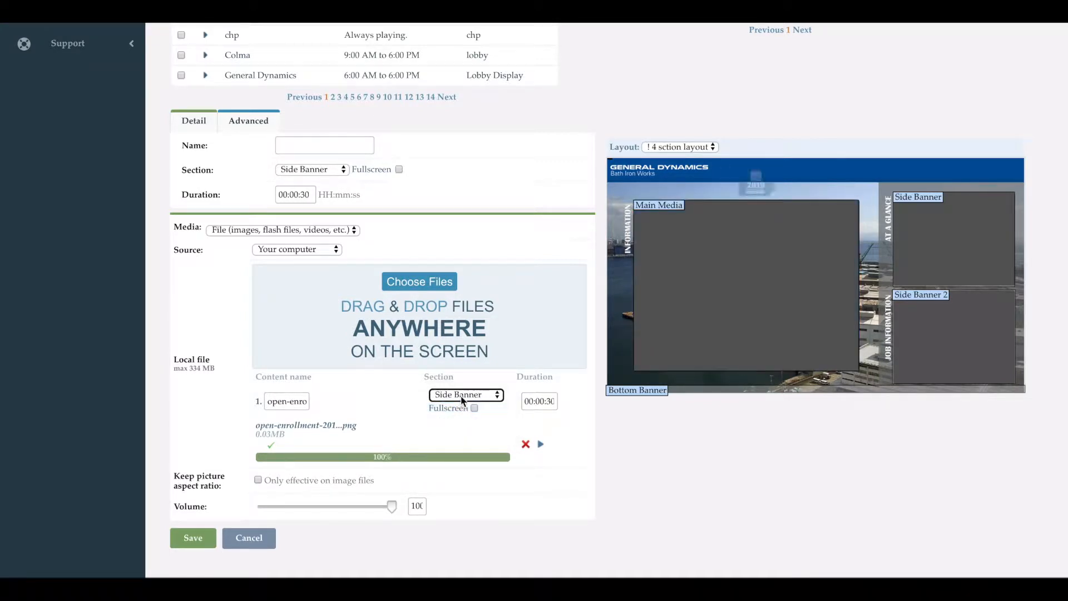
{"action": "left_click", "coordinate": [462, 396]}
{"action": "left_click", "coordinate": [460, 409]}
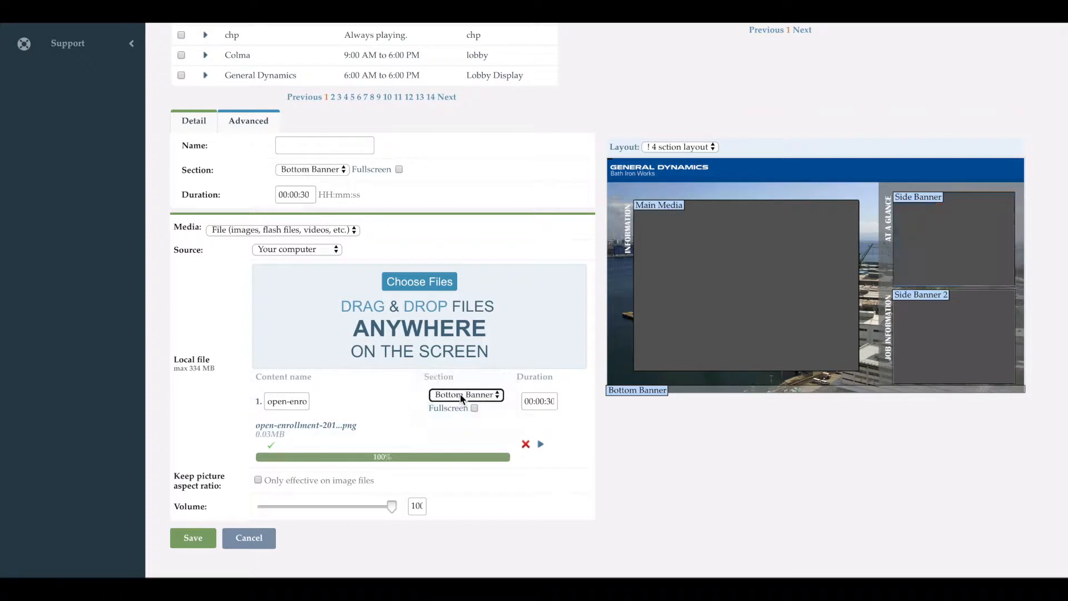
{"action": "left_click", "coordinate": [462, 397]}
{"action": "left_click", "coordinate": [460, 407]}
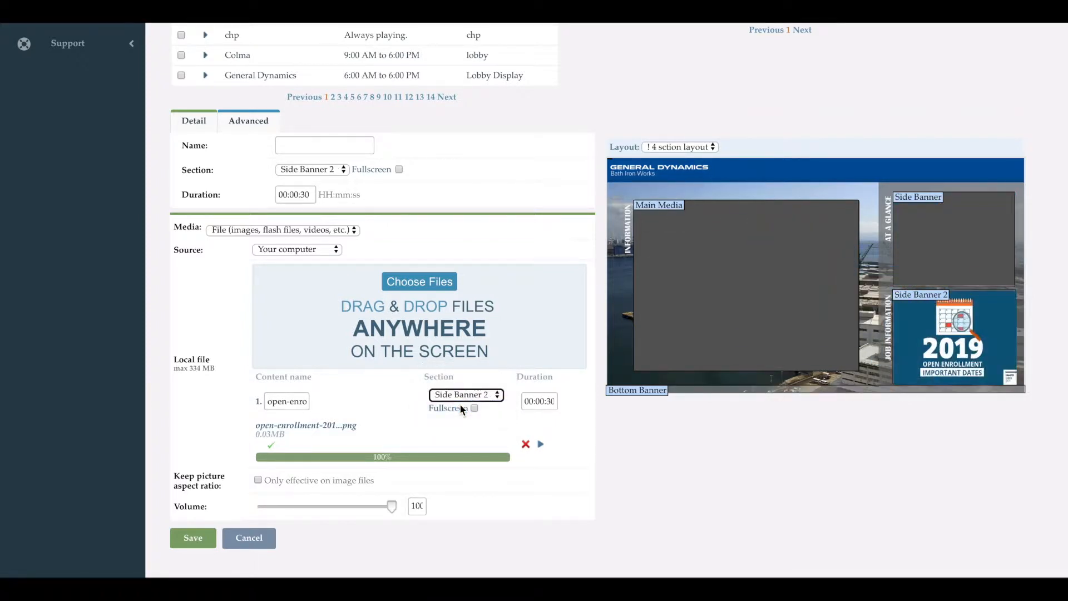
{"action": "left_click", "coordinate": [554, 402]}
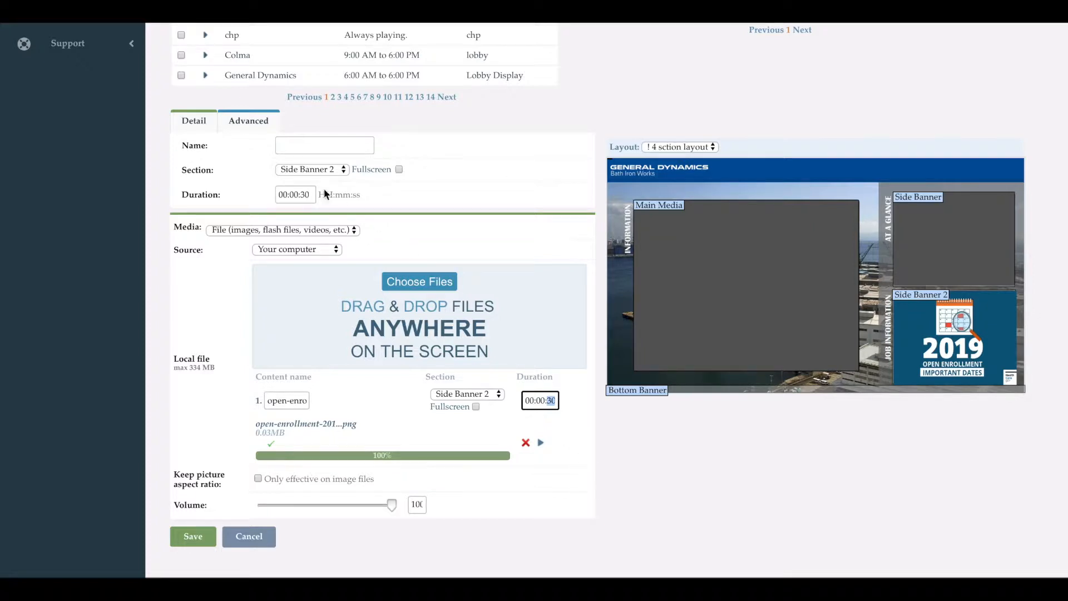
Upload IMG_9102.JPG, IMG_1173.JPG and image1.jpeg together from the computer's Documents folder.
{"action": "left_click", "coordinate": [419, 285]}
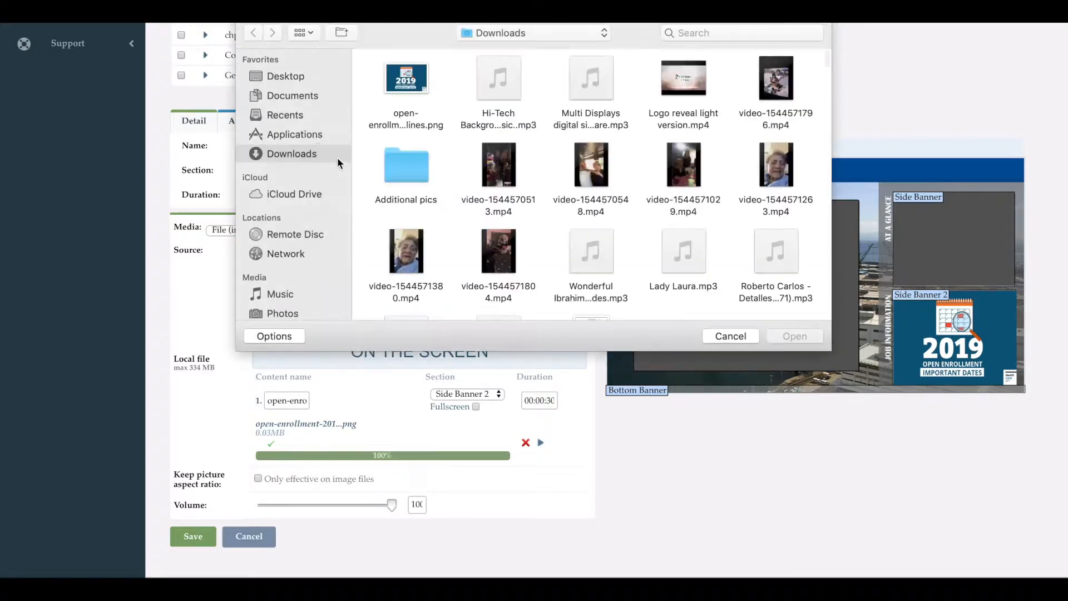
{"action": "left_click", "coordinate": [276, 97]}
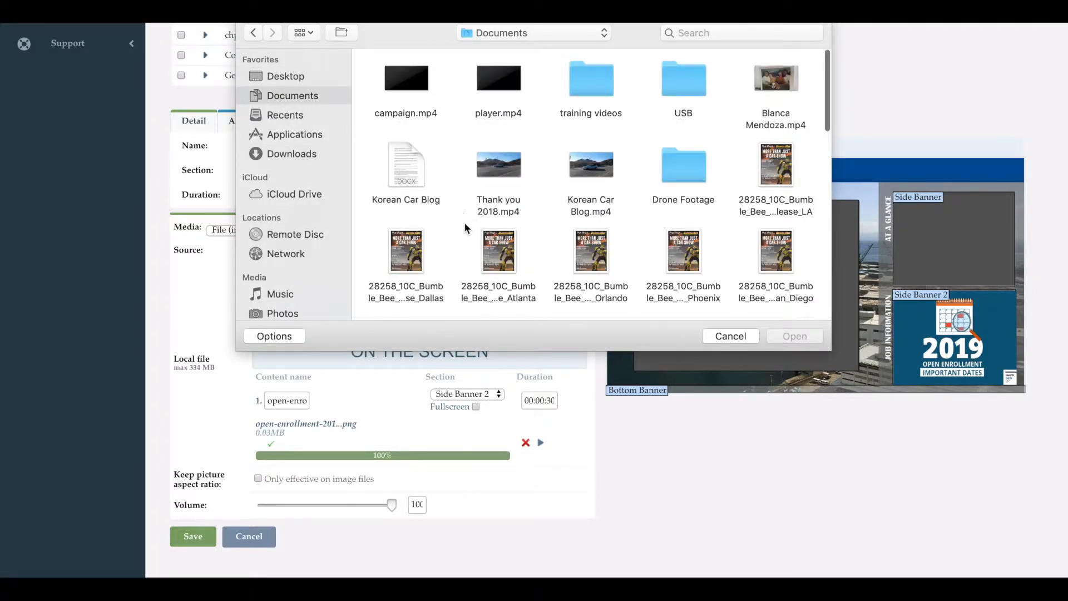
{"action": "scroll", "coordinate": [471, 243], "scroll_direction": "down", "scroll_amount": 10}
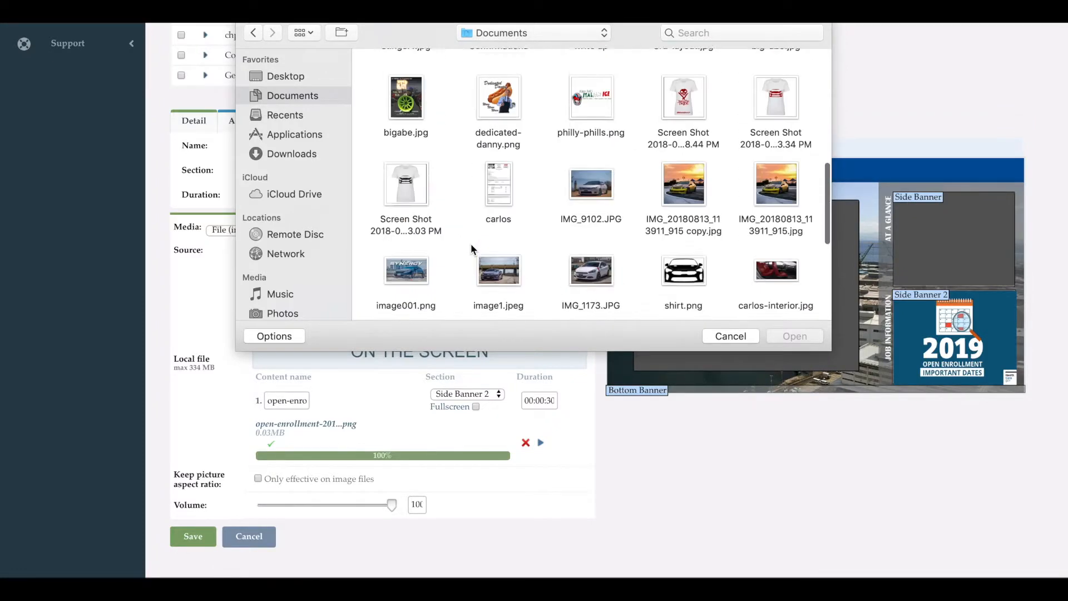
{"action": "scroll", "coordinate": [471, 244], "scroll_direction": "down", "scroll_amount": 3}
{"action": "scroll", "coordinate": [471, 244], "scroll_direction": "up", "scroll_amount": 4}
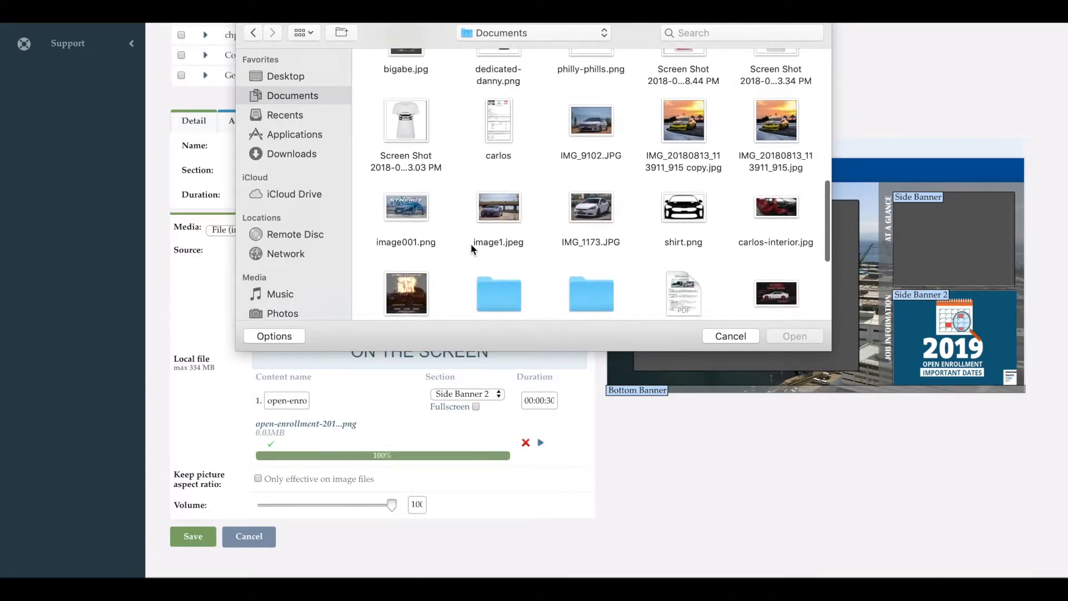
{"action": "left_click", "coordinate": [591, 121]}
{"action": "left_click", "coordinate": [591, 207], "text": "super"}
{"action": "left_click", "coordinate": [517, 212], "text": "super"}
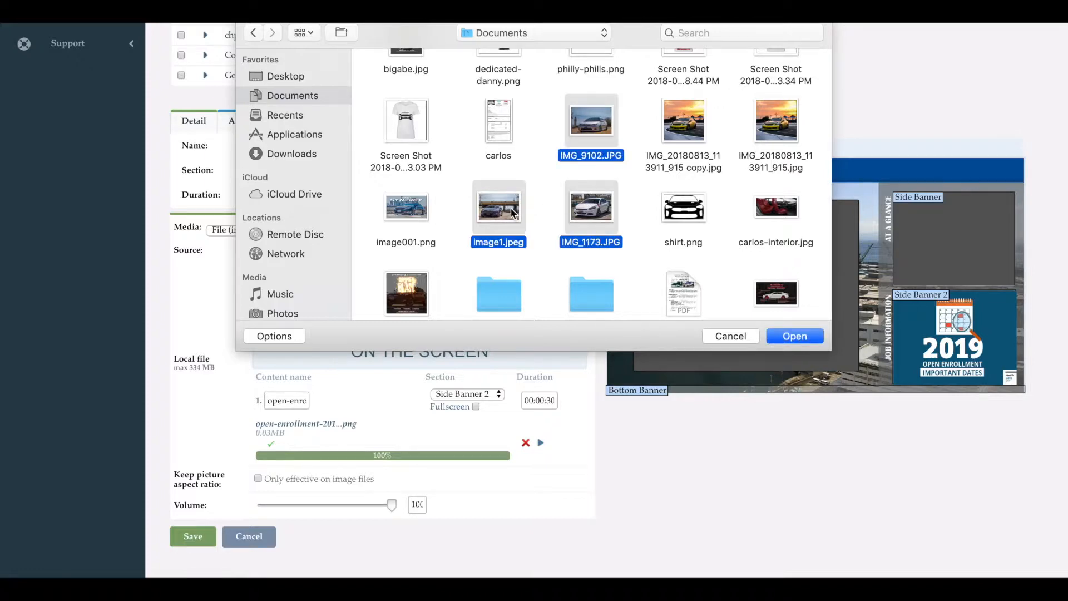
{"action": "key", "text": "Return"}
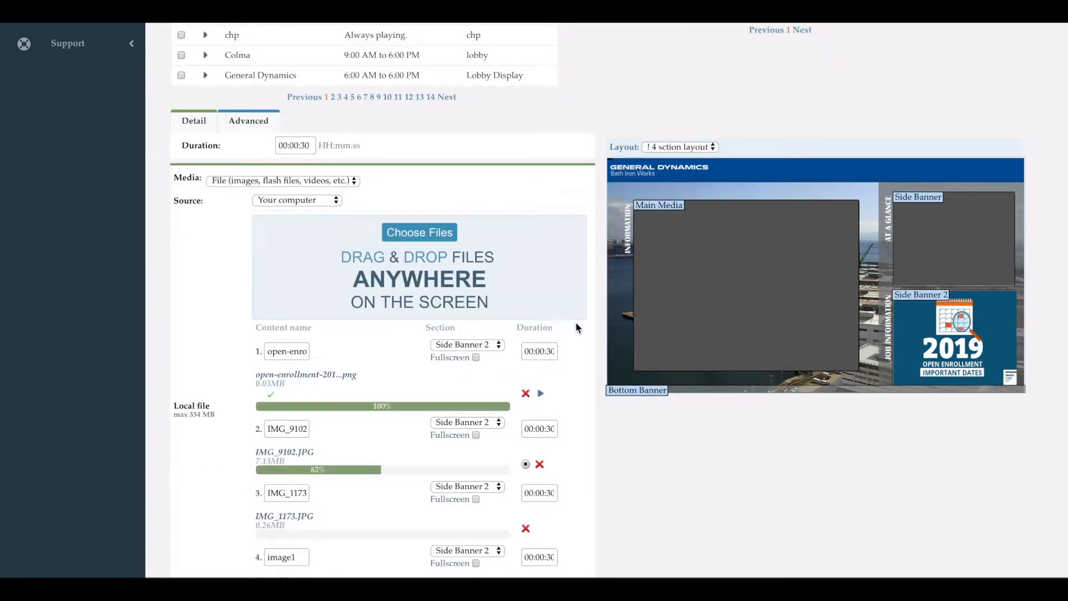
Assign IMG_9102 to the Side Banner section and the open-enrollment image to Main Media.
{"action": "scroll", "coordinate": [596, 348], "scroll_direction": "down", "scroll_amount": 3}
{"action": "scroll", "coordinate": [596, 351], "scroll_direction": "down", "scroll_amount": 2}
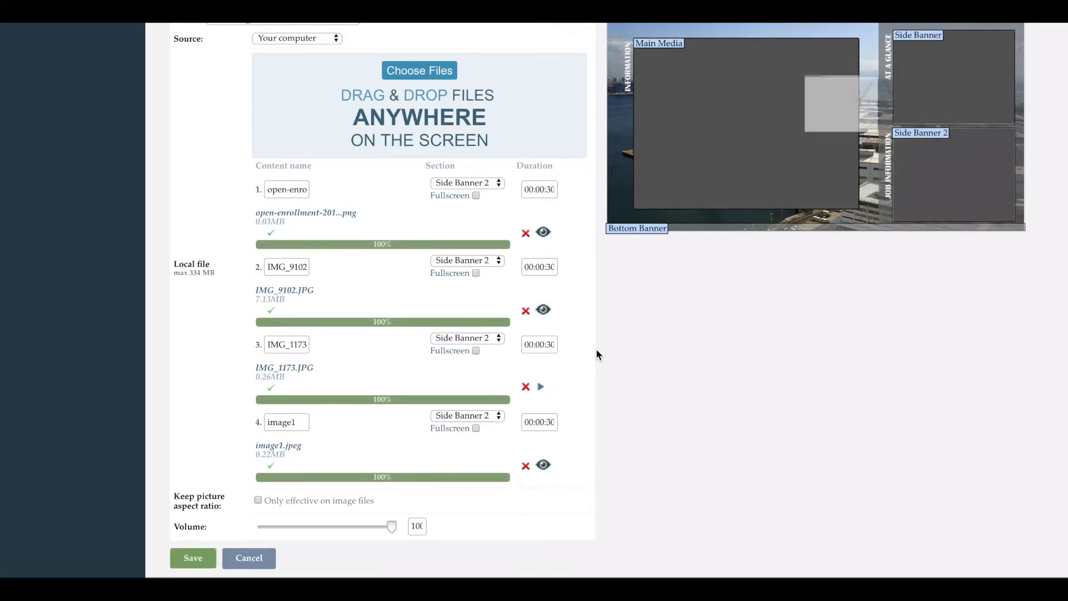
{"action": "left_click", "coordinate": [464, 264]}
{"action": "left_click", "coordinate": [464, 240]}
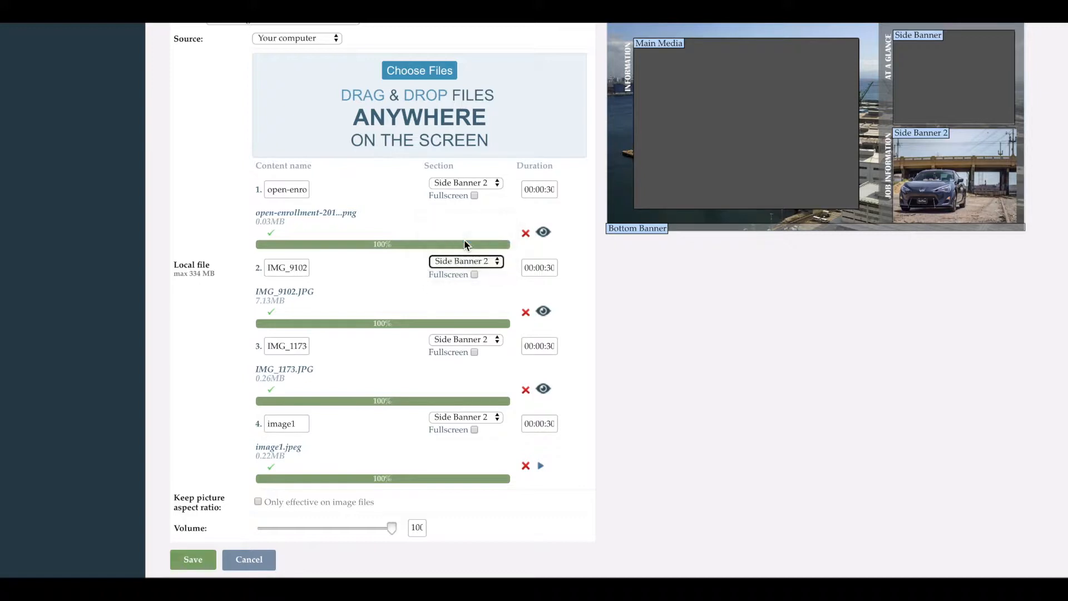
{"action": "left_click", "coordinate": [479, 187]}
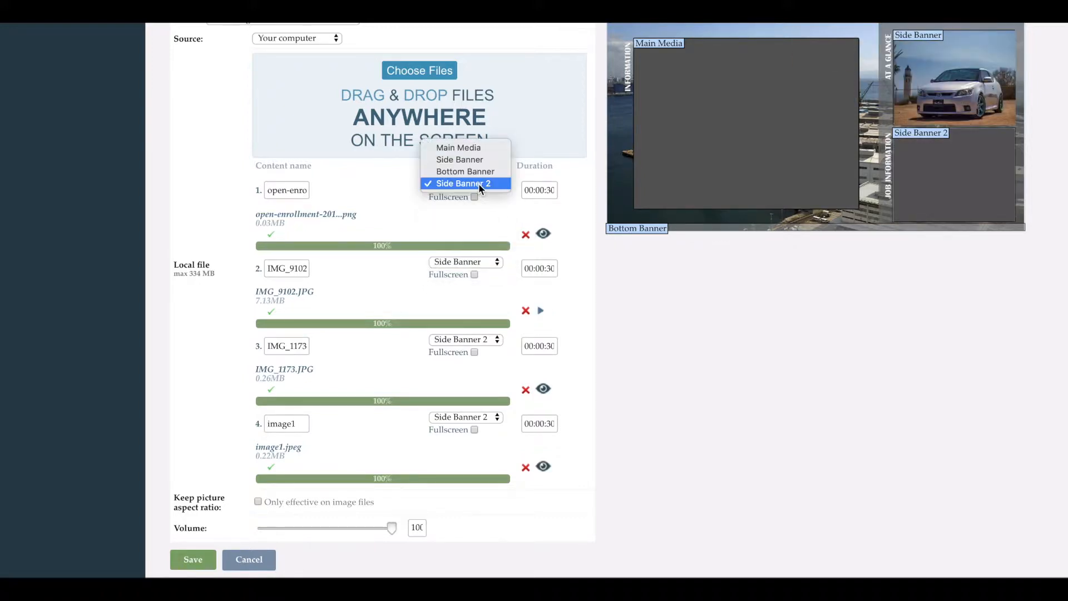
{"action": "left_click", "coordinate": [475, 147]}
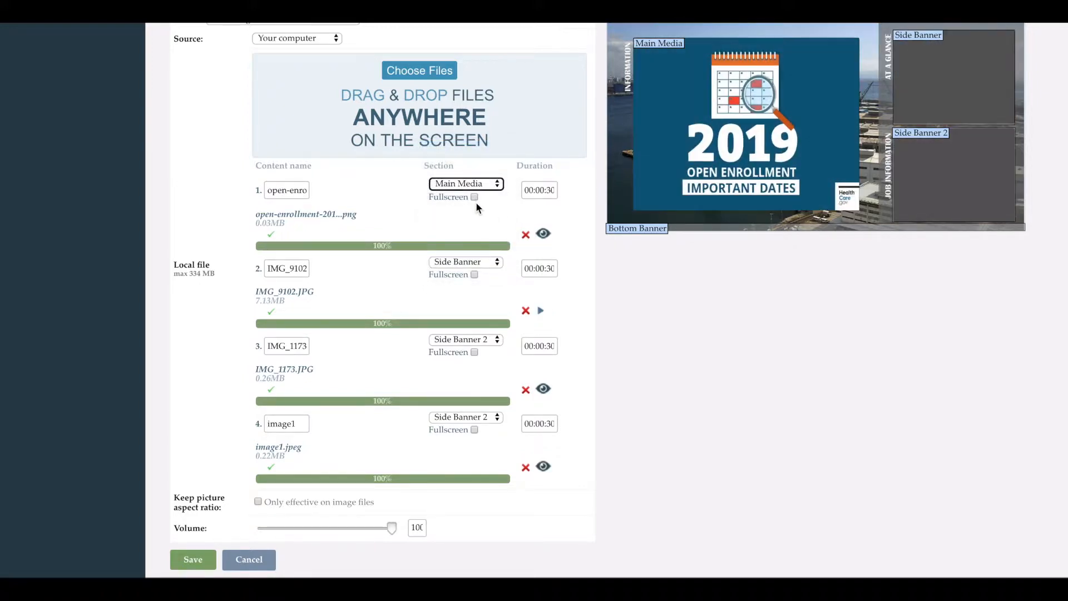
Turn on fullscreen for the open-enrollment image to preview it, and turn it off again.
{"action": "left_click", "coordinate": [475, 198]}
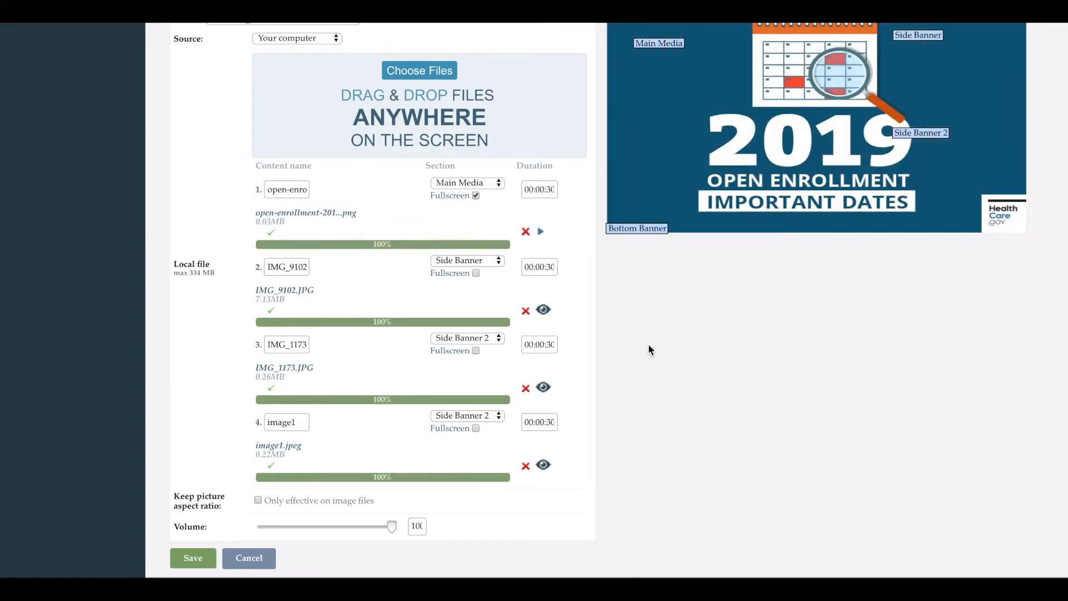
{"action": "scroll", "coordinate": [649, 344], "scroll_direction": "up", "scroll_amount": 2}
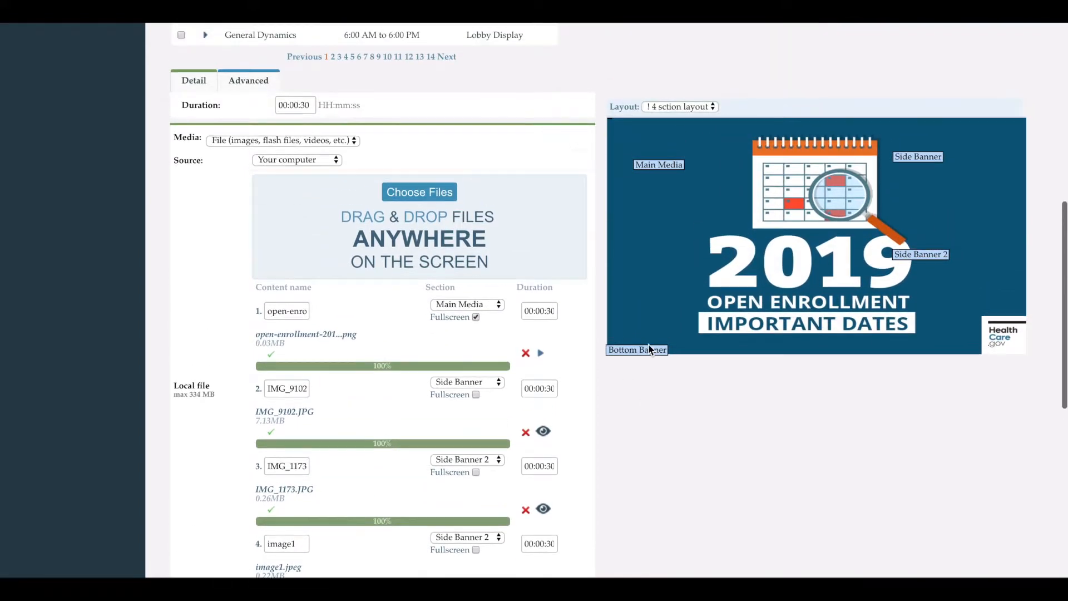
{"action": "left_click", "coordinate": [476, 317]}
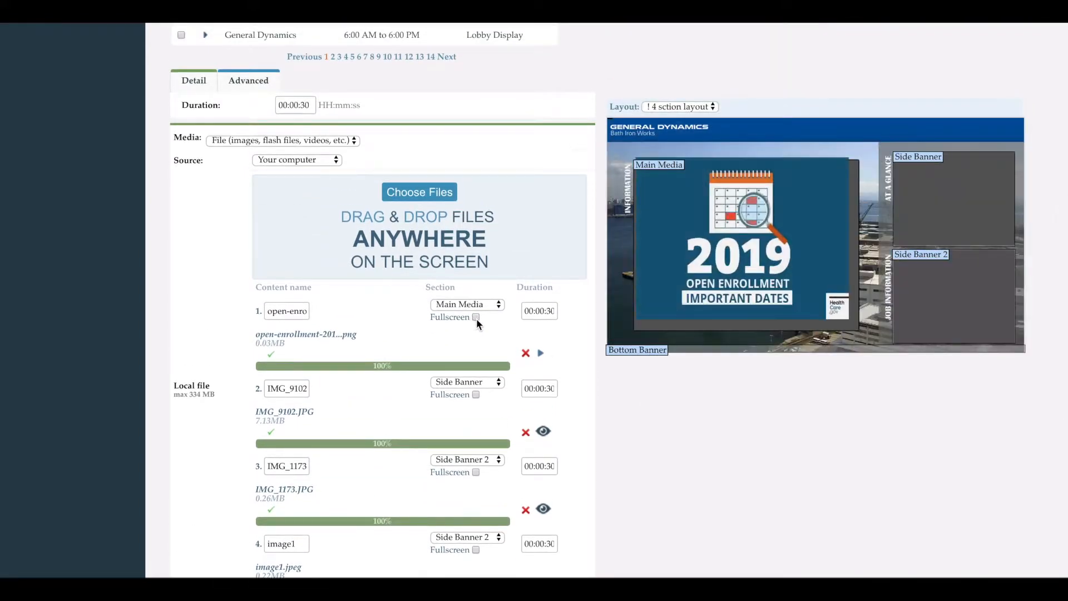
Set the shared duration of all the uploaded files to 00:00:15.
{"action": "left_click", "coordinate": [550, 309]}
{"action": "left_click", "coordinate": [546, 387]}
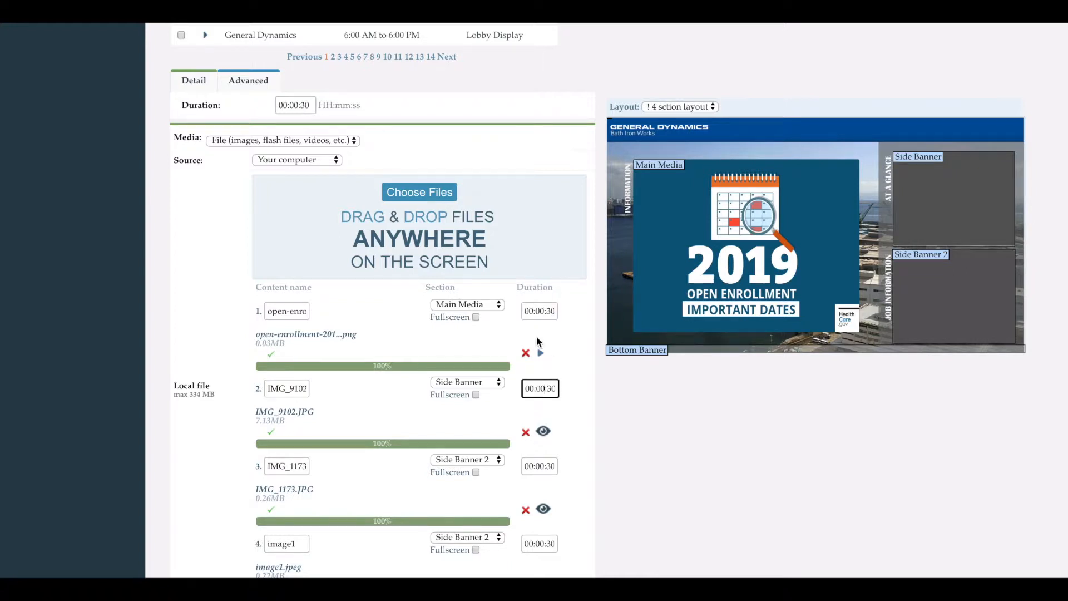
{"action": "left_click", "coordinate": [305, 106]}
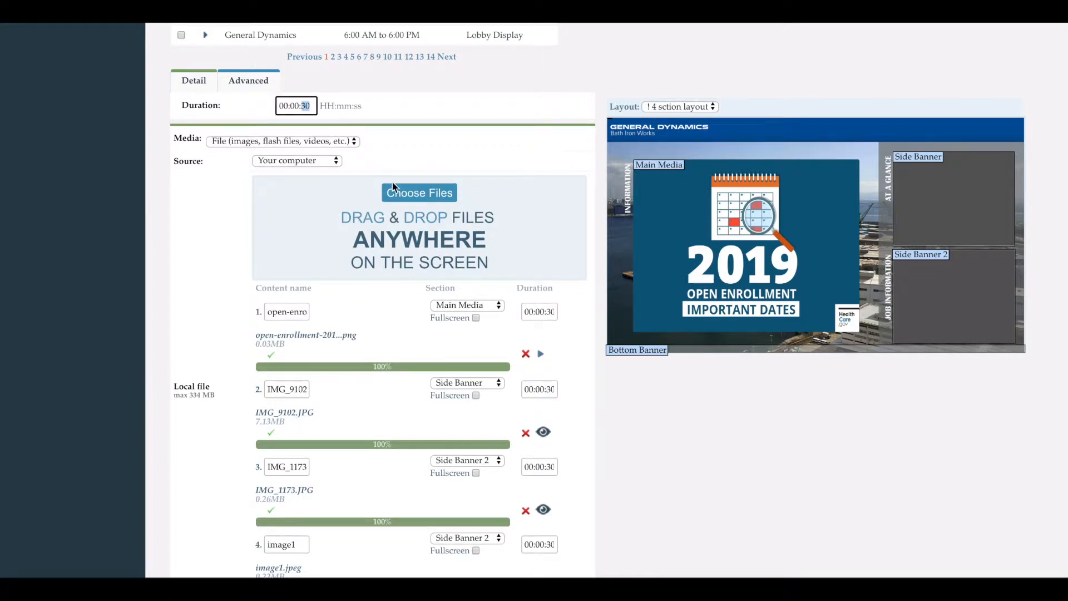
{"action": "type", "text": "15"}
Save the four uploaded files as new content for the campaign.
{"action": "scroll", "coordinate": [569, 438], "scroll_direction": "down", "scroll_amount": 3}
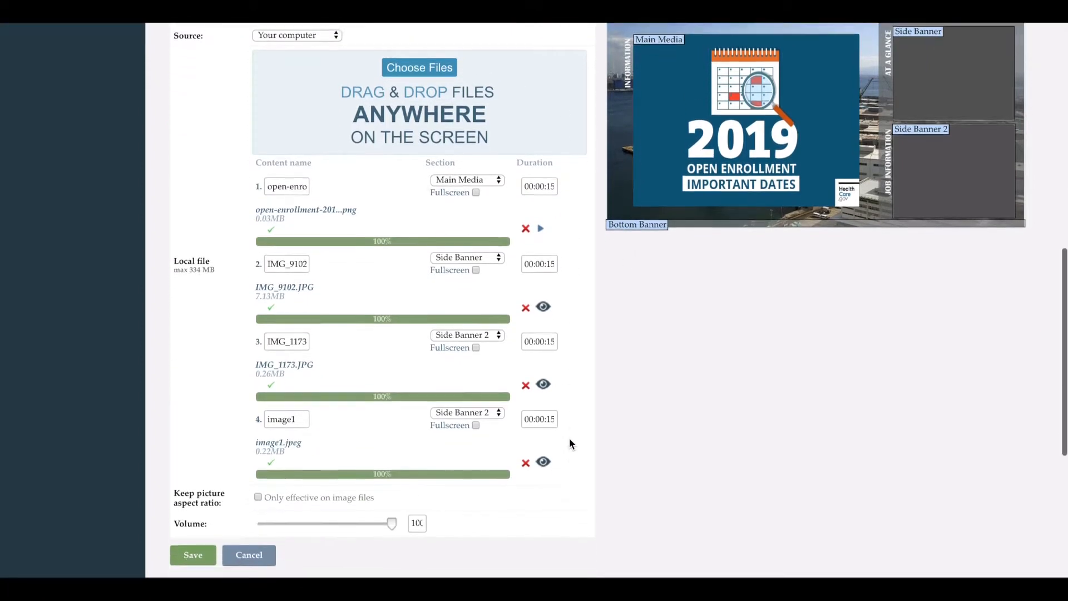
{"action": "scroll", "coordinate": [569, 439], "scroll_direction": "up", "scroll_amount": 3}
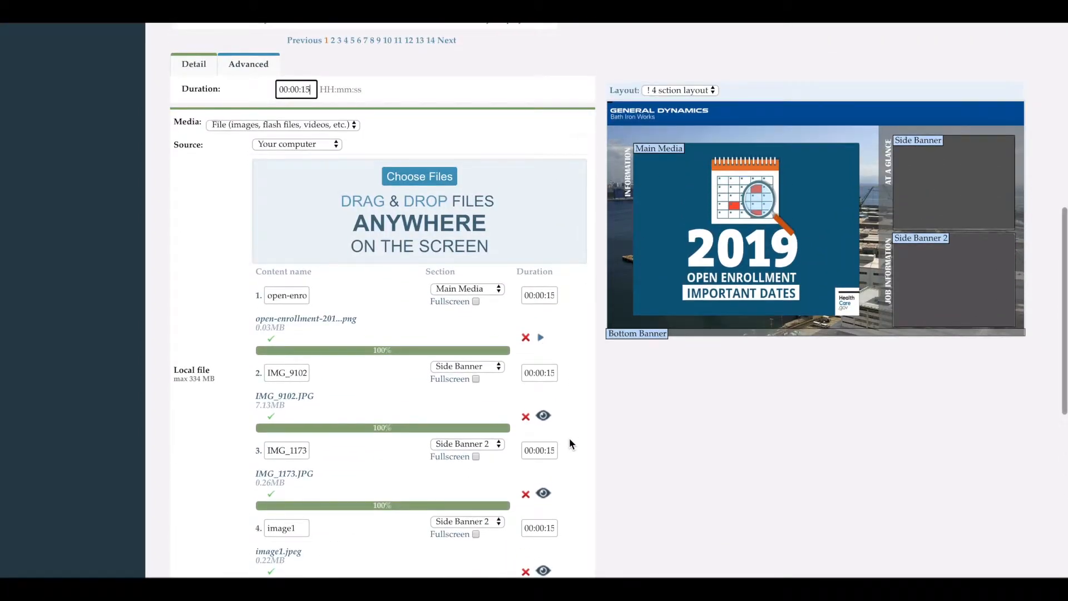
{"action": "scroll", "coordinate": [569, 439], "scroll_direction": "down", "scroll_amount": 3}
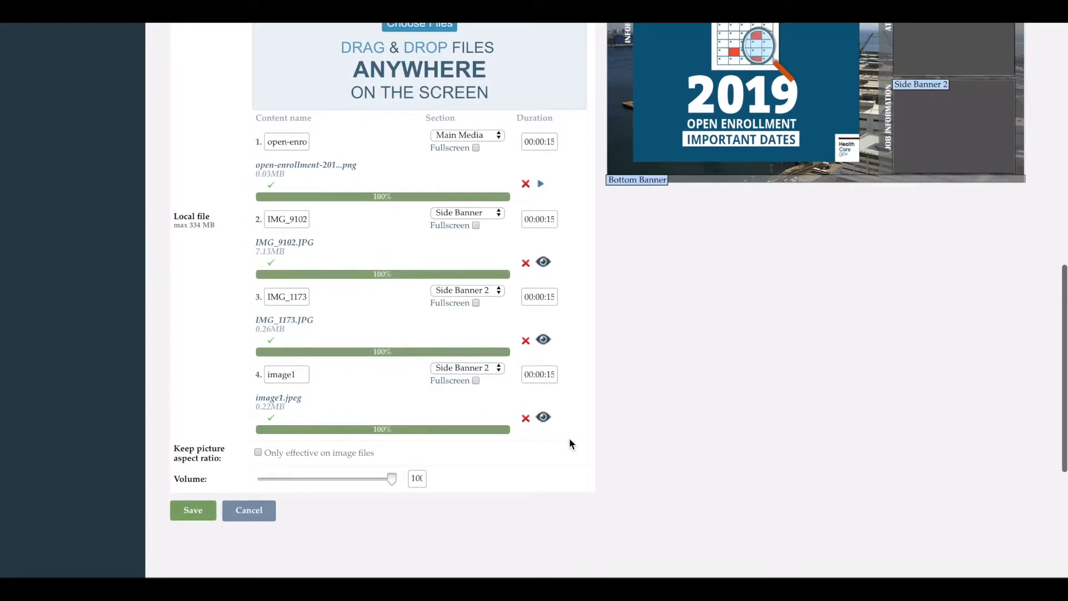
{"action": "left_click", "coordinate": [194, 512]}
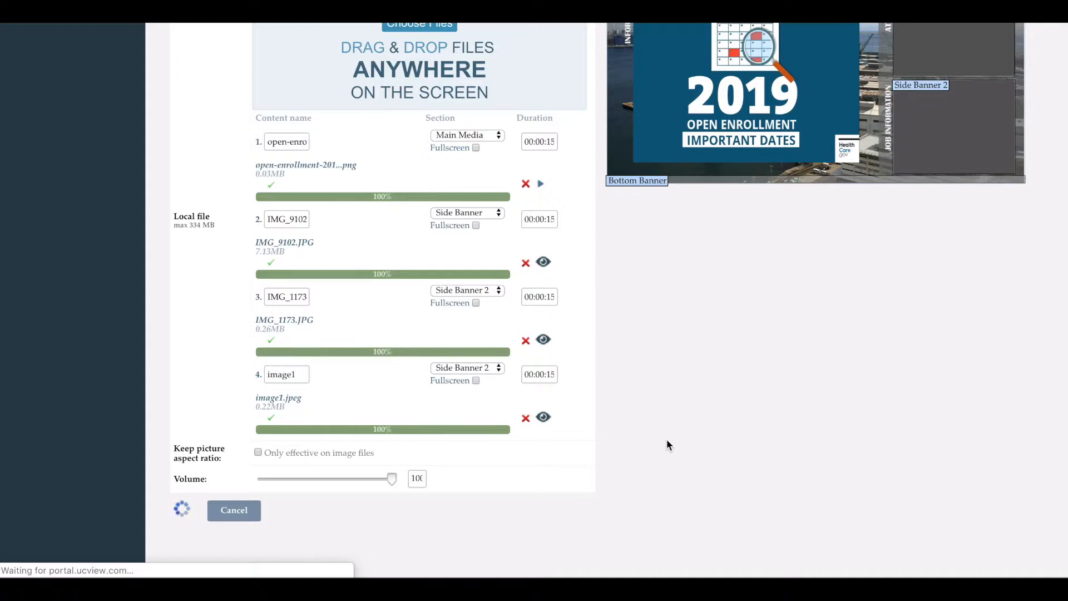
{"action": "scroll", "coordinate": [667, 439], "scroll_direction": "down", "scroll_amount": 2}
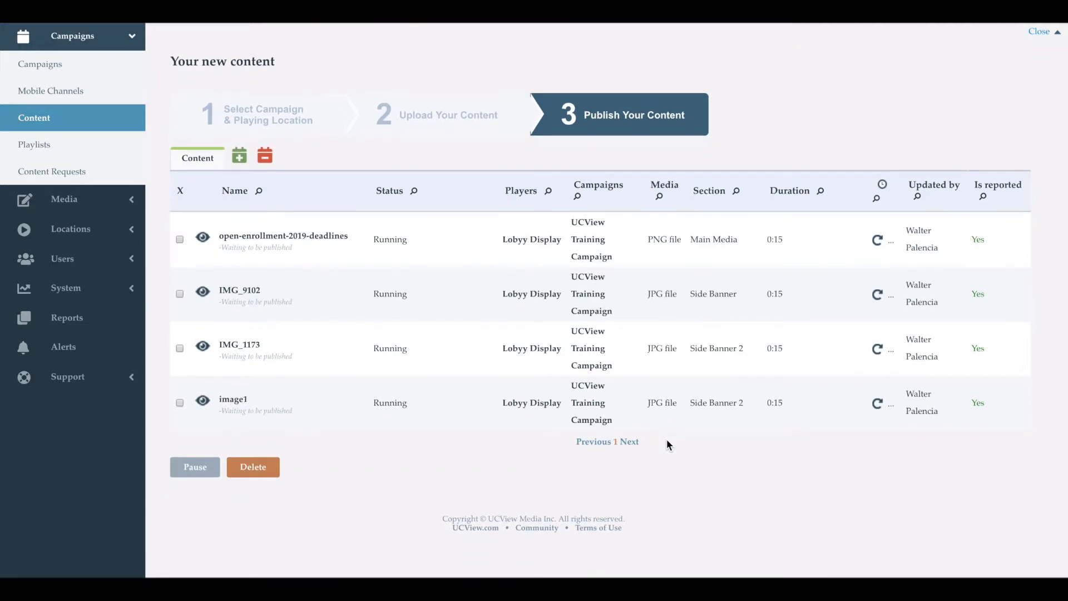
Filter the running campaigns by the name "ucv" and open the UCView Training Campaign.
{"action": "left_click", "coordinate": [62, 151]}
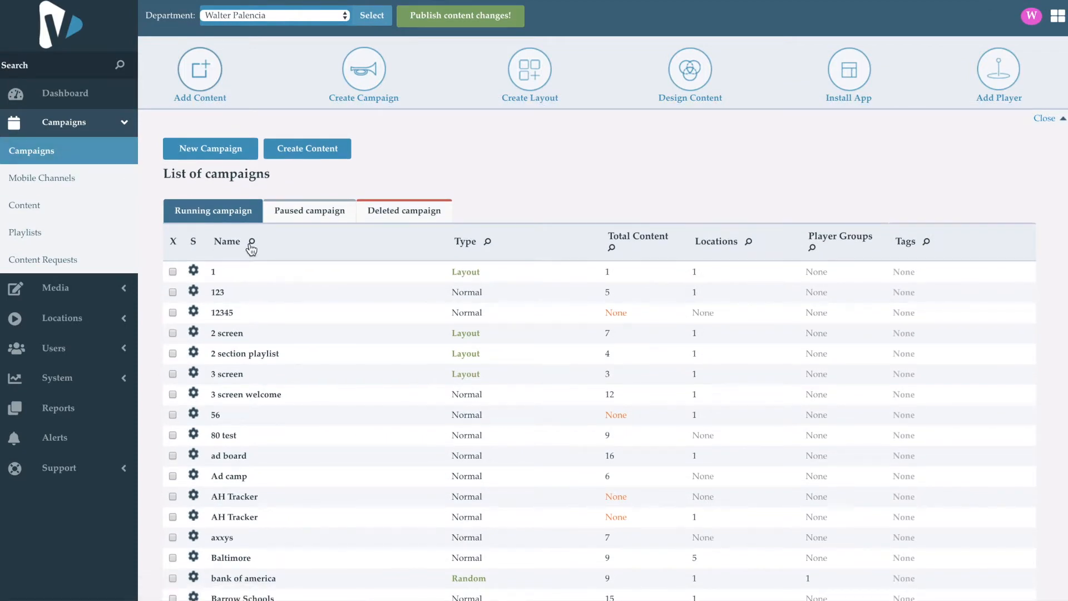
{"action": "left_click", "coordinate": [252, 244]}
{"action": "left_click", "coordinate": [284, 242]}
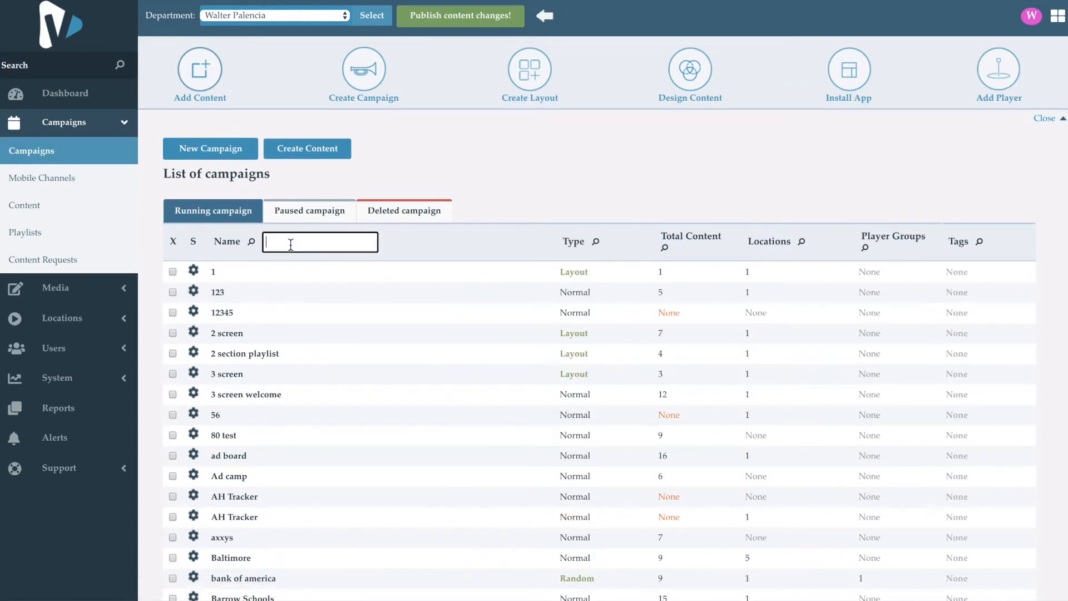
{"action": "type", "text": "ucv"}
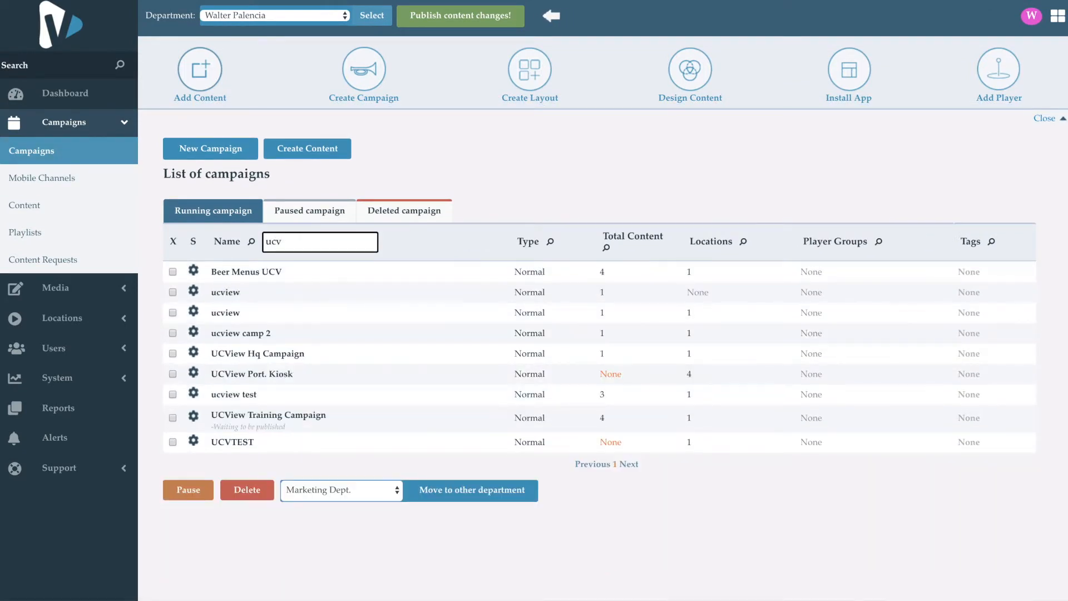
{"action": "left_click", "coordinate": [268, 418]}
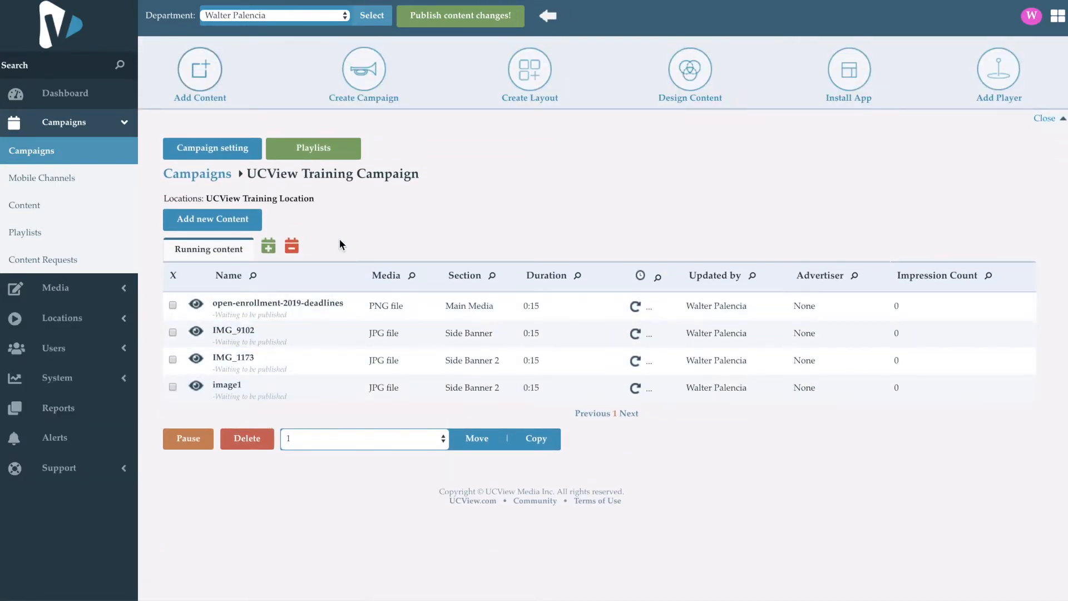
Start adding new content to the UCView Training Campaign and browse the computer's Documents folder for files to upload.
{"action": "left_click", "coordinate": [238, 225]}
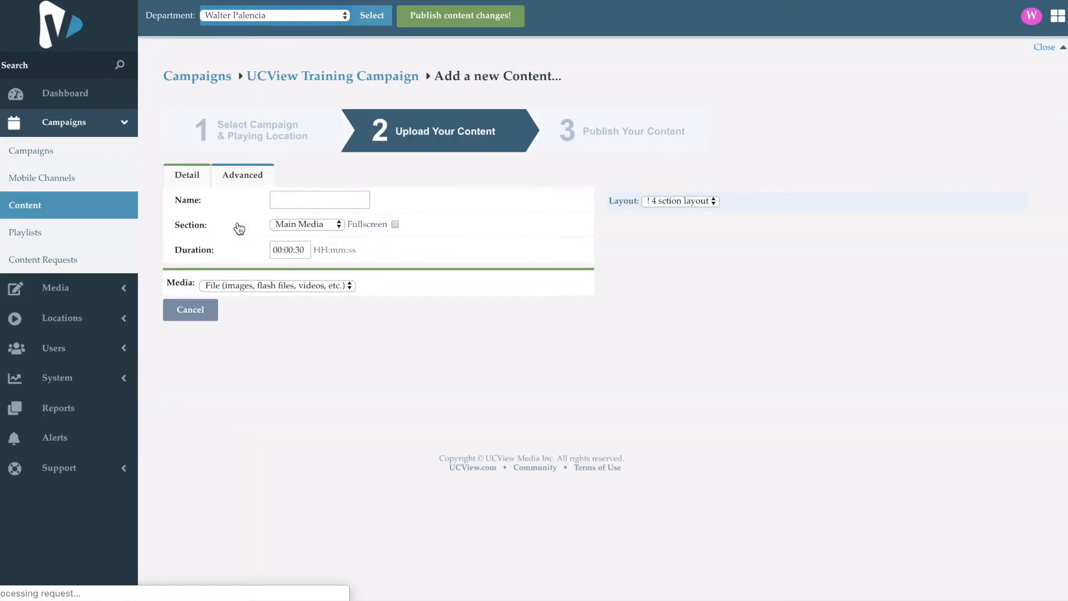
{"action": "scroll", "coordinate": [449, 274], "scroll_direction": "down", "scroll_amount": 1}
{"action": "scroll", "coordinate": [450, 278], "scroll_direction": "down", "scroll_amount": 1}
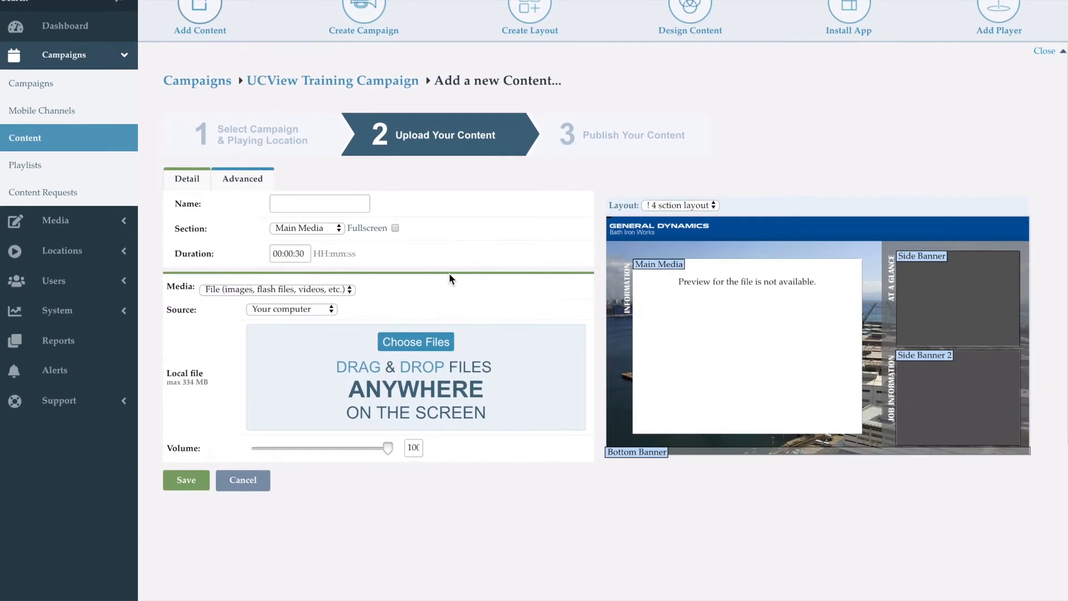
{"action": "left_click", "coordinate": [427, 351]}
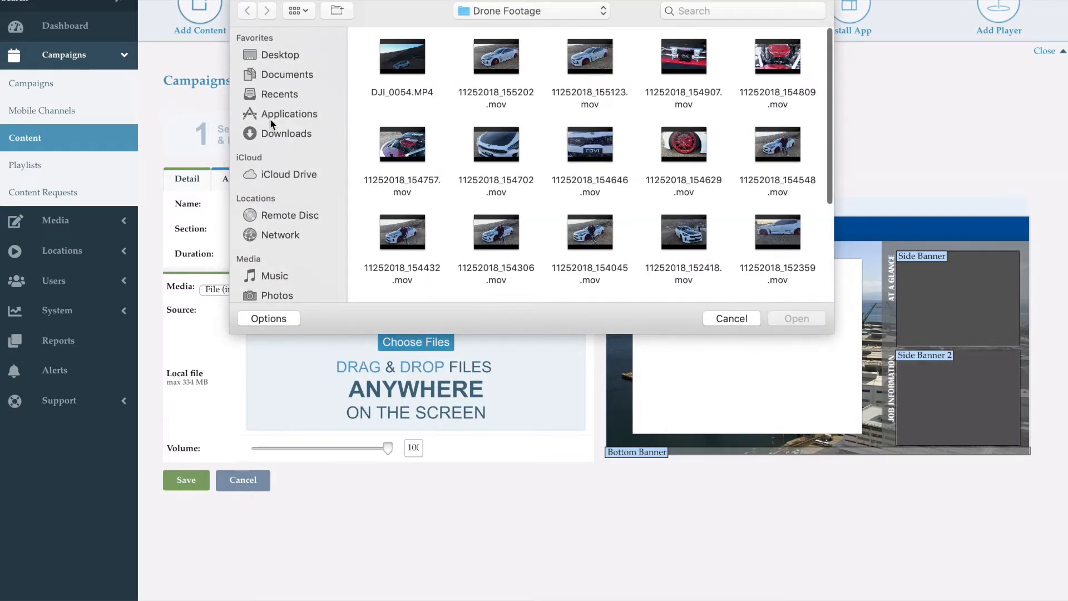
{"action": "left_click", "coordinate": [283, 74]}
{"action": "scroll", "coordinate": [490, 188], "scroll_direction": "down", "scroll_amount": 3}
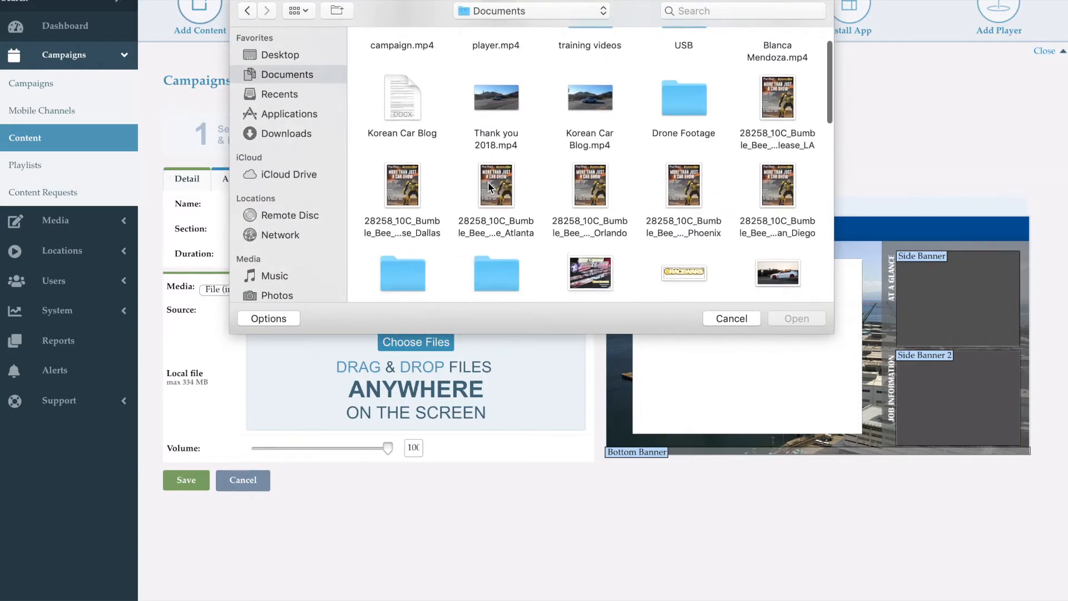
{"action": "scroll", "coordinate": [490, 188], "scroll_direction": "up", "scroll_amount": 2}
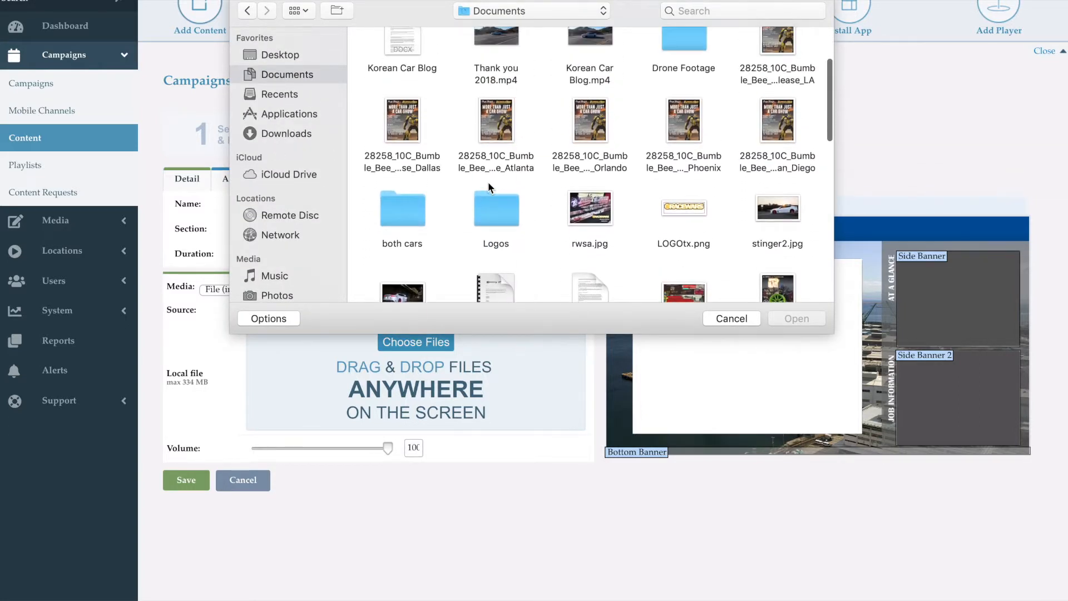
Upload the Dallas and Orlando Bumble Bee car show flyers together and save them as new content.
{"action": "left_click", "coordinate": [397, 129]}
{"action": "left_click", "coordinate": [581, 124], "text": "super"}
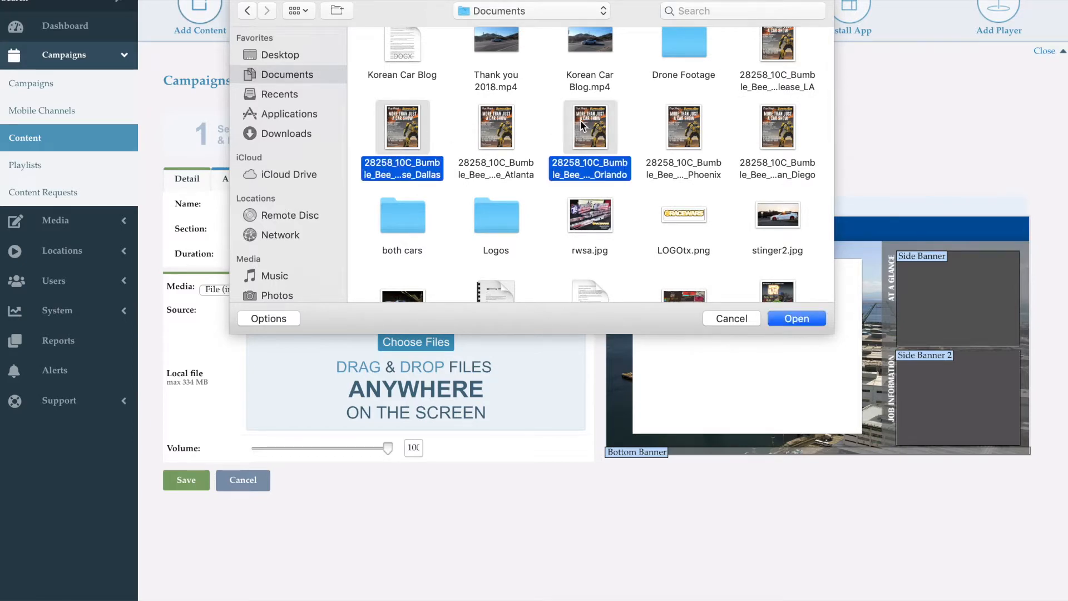
{"action": "left_click", "coordinate": [806, 315]}
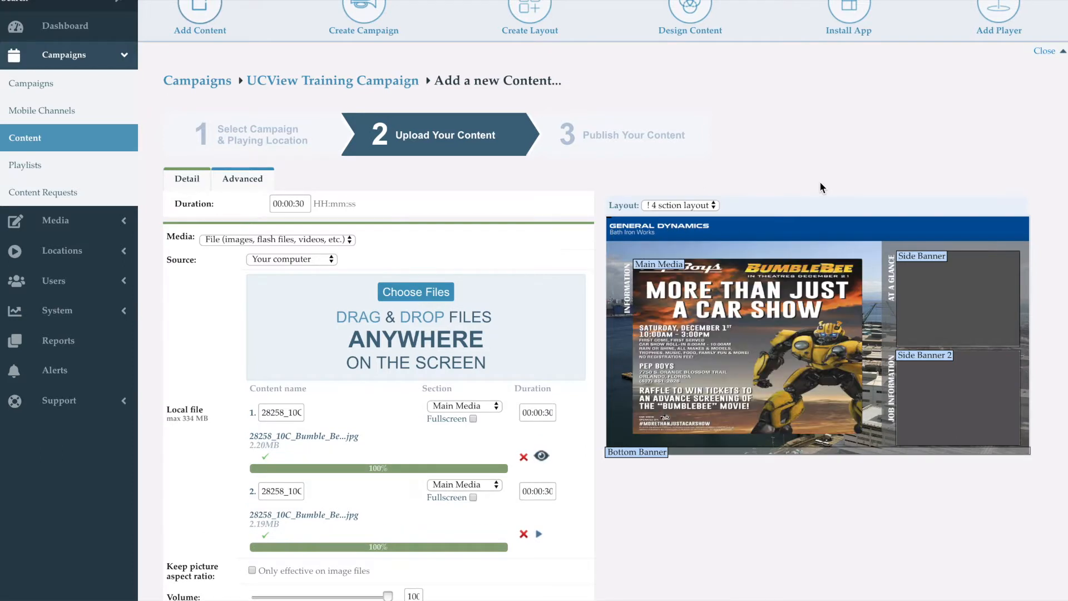
{"action": "scroll", "coordinate": [819, 182], "scroll_direction": "down", "scroll_amount": 2}
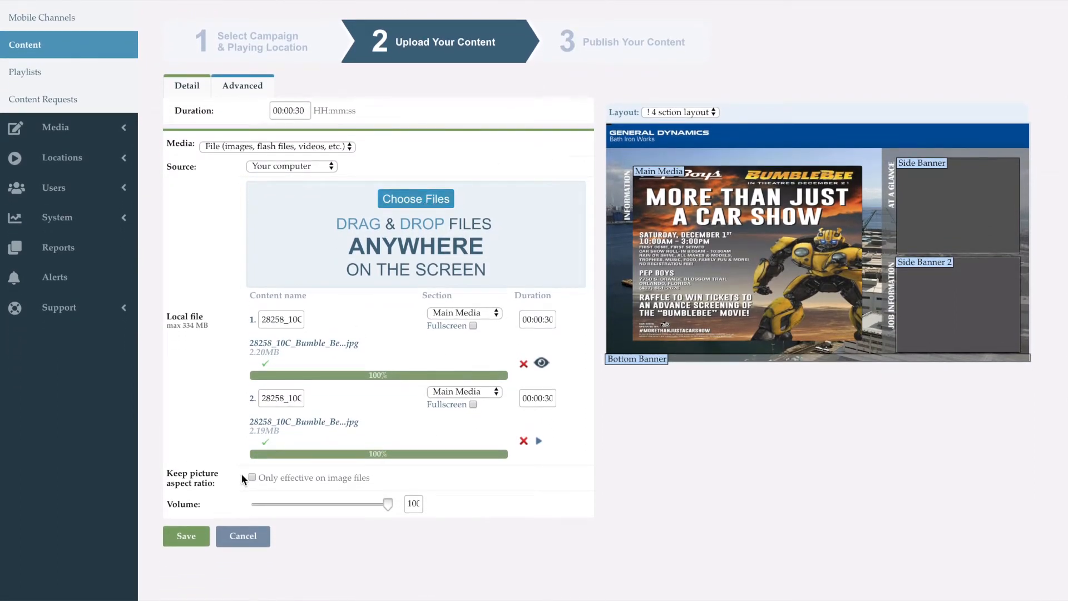
{"action": "left_click", "coordinate": [194, 538]}
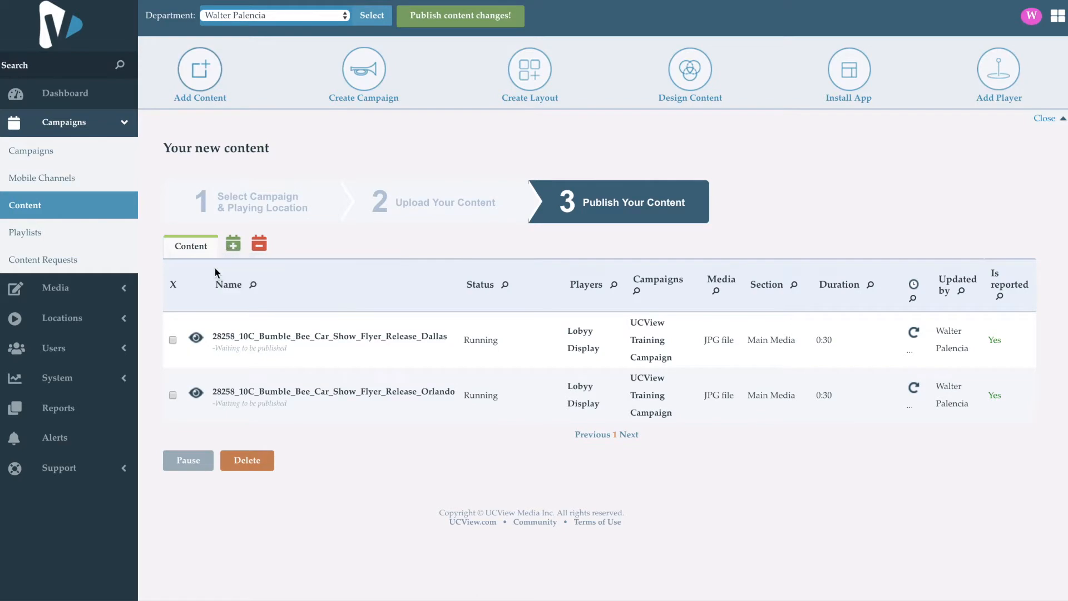
Select the Dallas flyer, review the date and time options of its schedule, and close them without saving.
{"action": "left_click", "coordinate": [173, 340]}
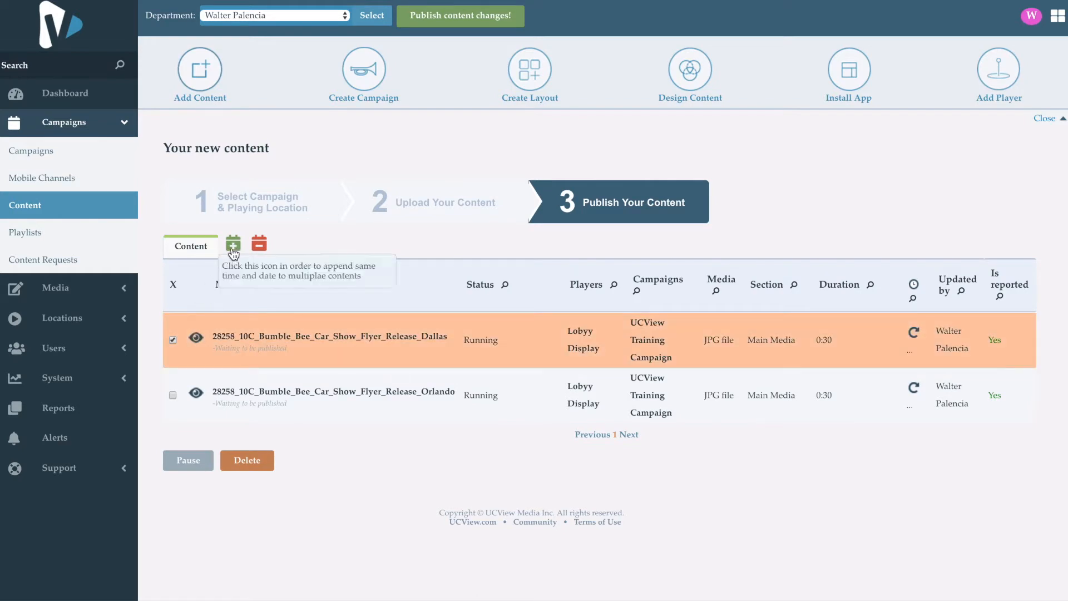
{"action": "left_click", "coordinate": [260, 245]}
{"action": "left_click", "coordinate": [438, 121]}
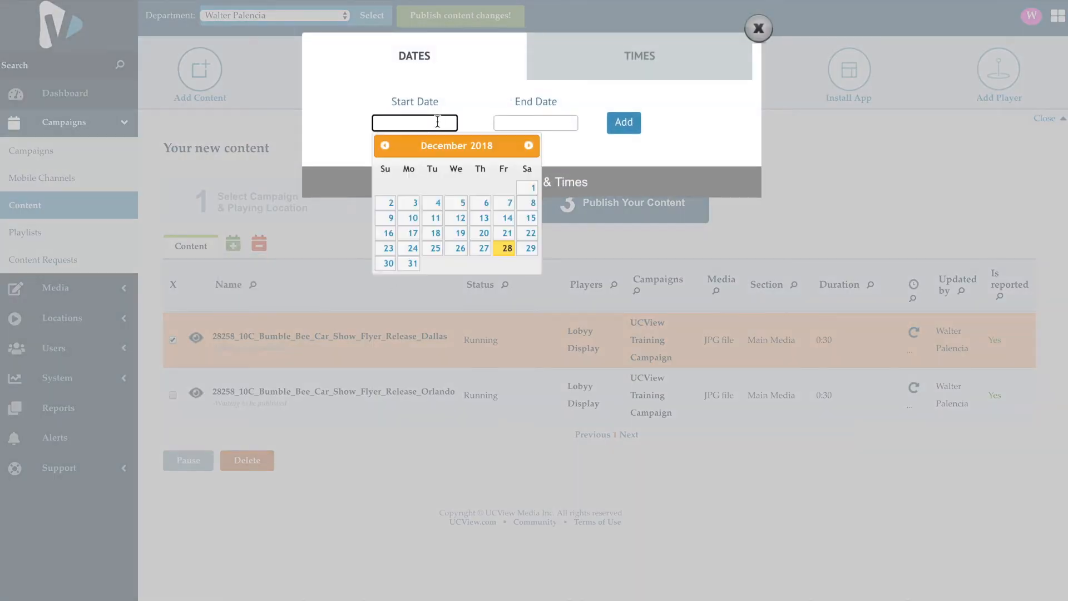
{"action": "left_click", "coordinate": [572, 124]}
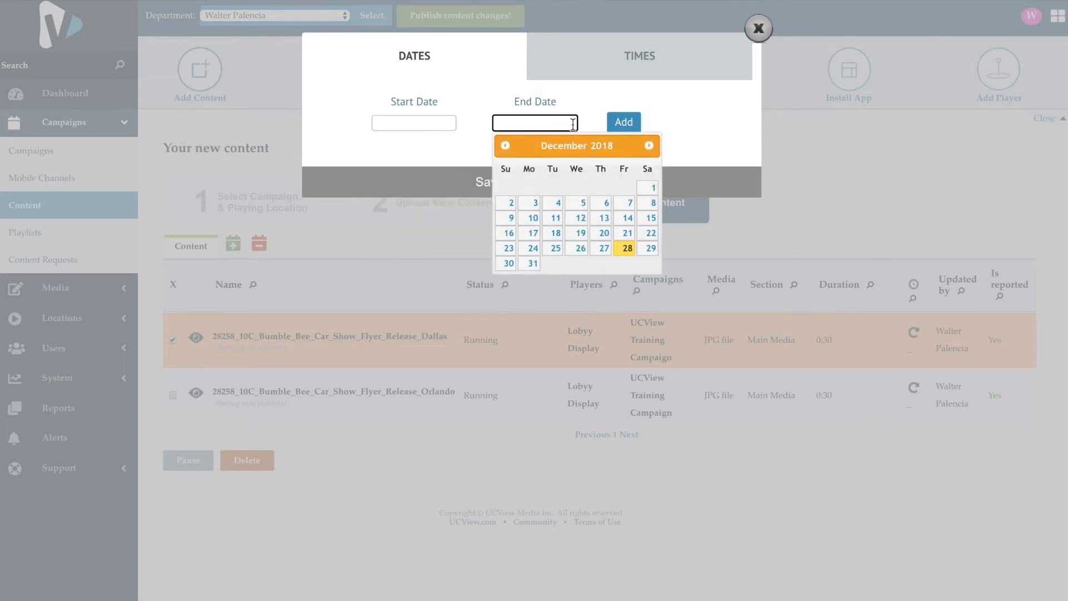
{"action": "left_click", "coordinate": [614, 69]}
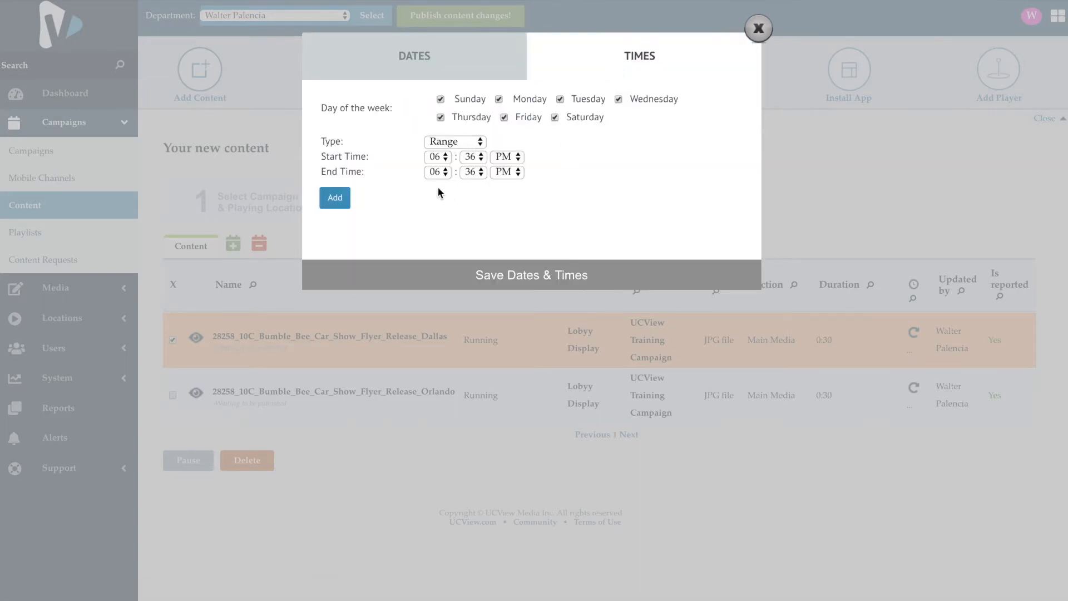
{"action": "left_click", "coordinate": [758, 31]}
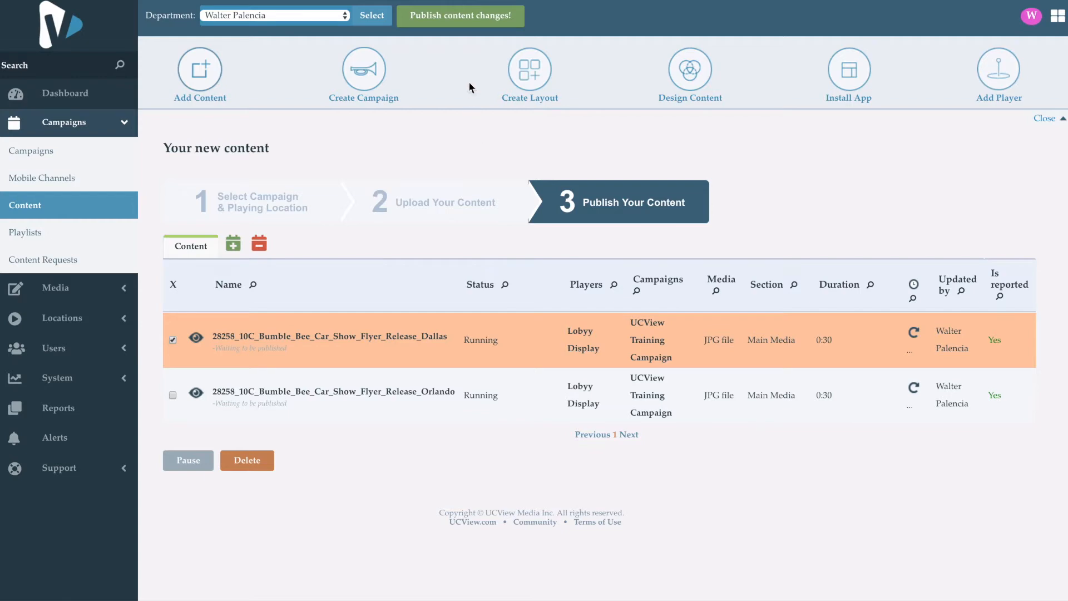
Publish all the pending campaign and content changes.
{"action": "left_click", "coordinate": [474, 22]}
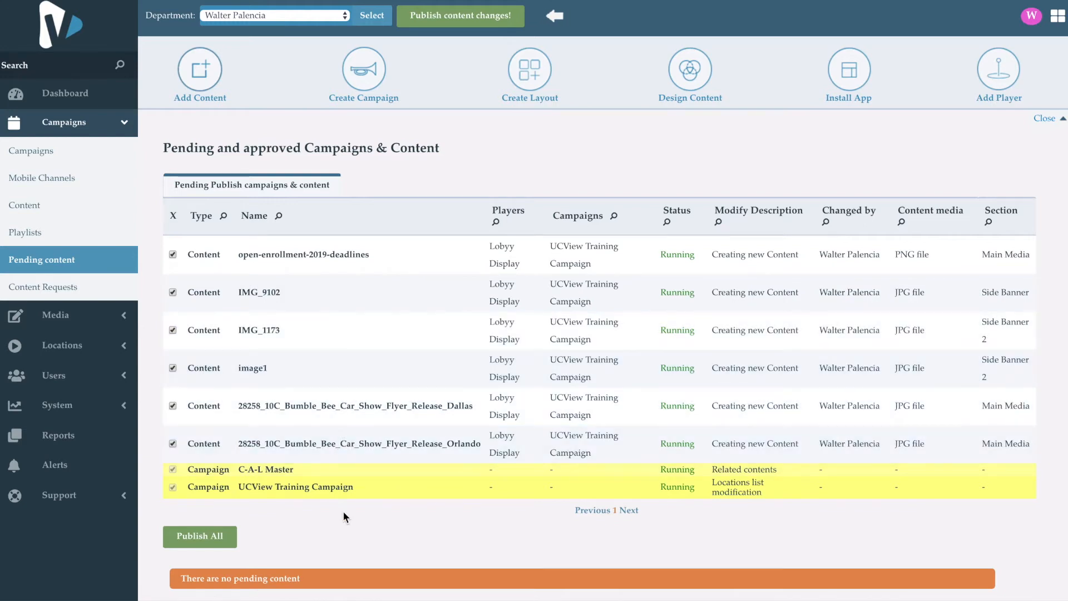
{"action": "left_click", "coordinate": [230, 533]}
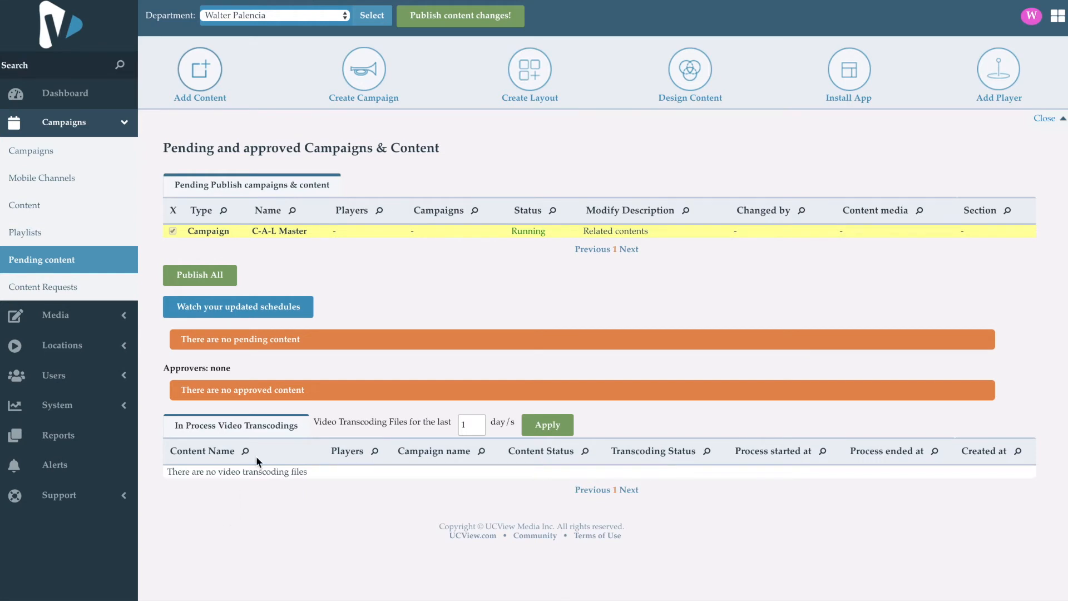
View the updated player schedules and open the playlist preview of Lobyy Display at UCView Training Location.
{"action": "left_click", "coordinate": [271, 316]}
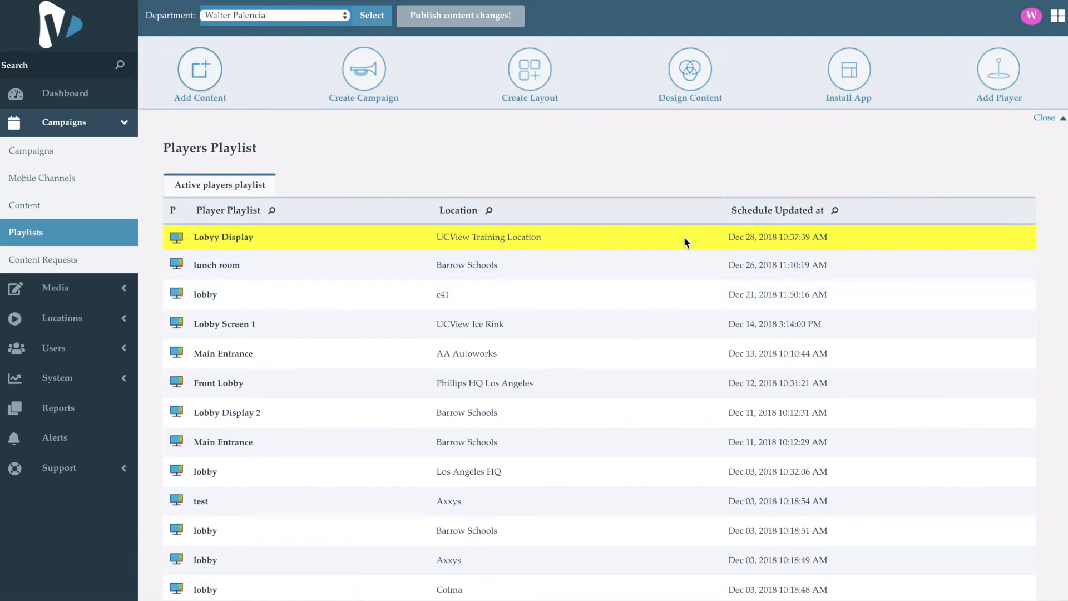
{"action": "left_click", "coordinate": [177, 239]}
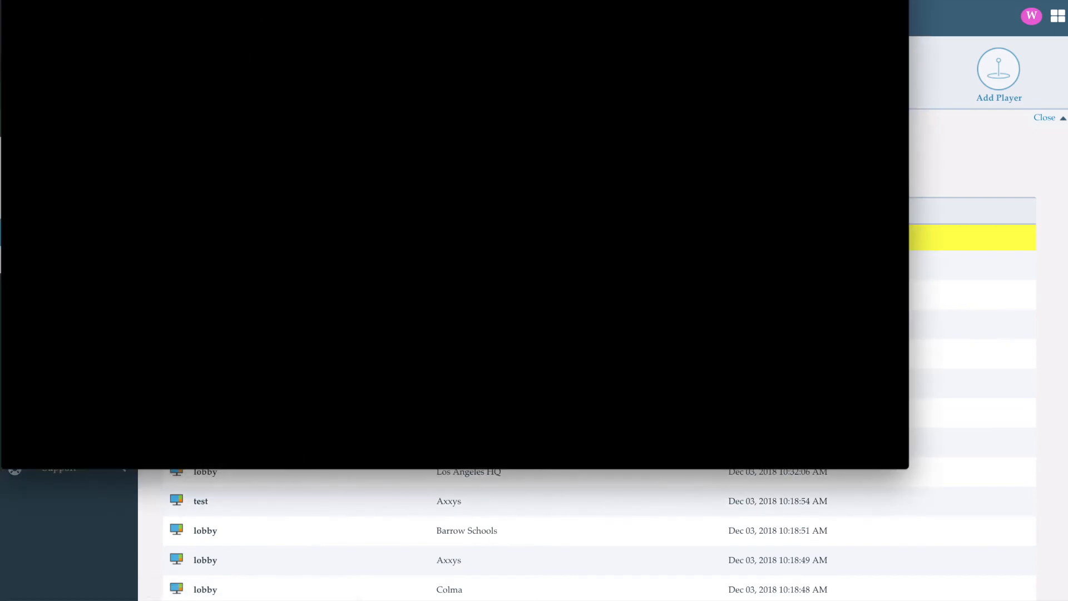